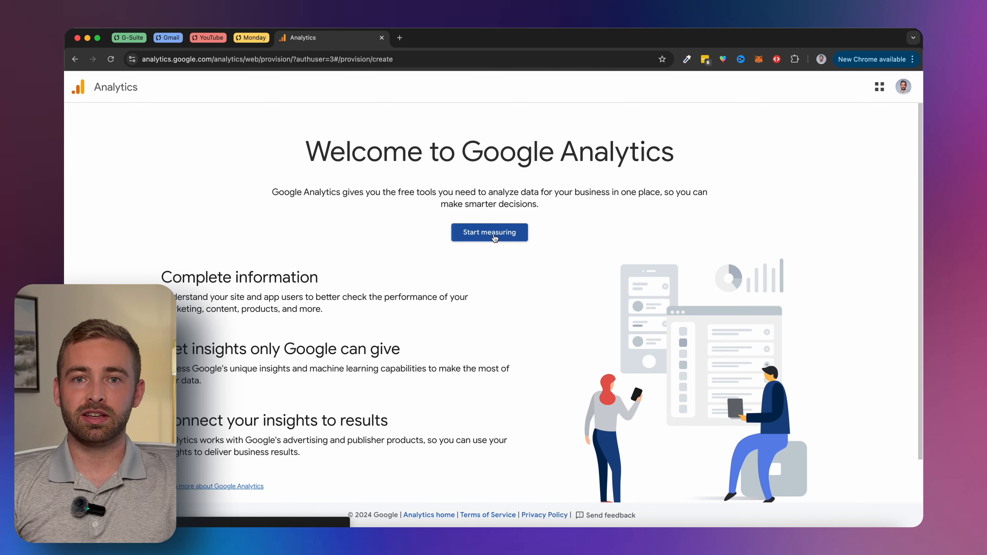
# - Start setting up a new Analytics account and name it "Blazeo Analytics Suite"
pyautogui.click(489, 232)
pyautogui.click(708, 351)
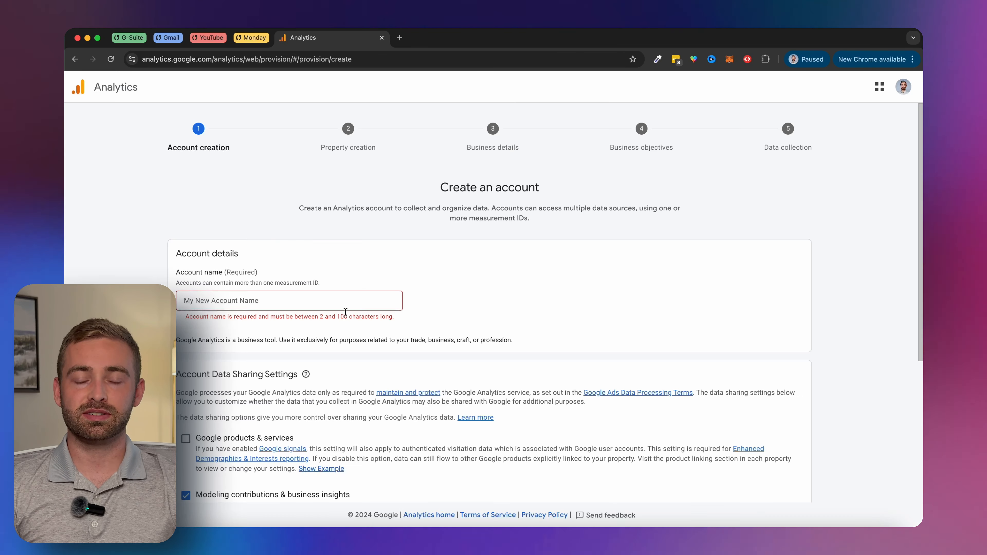
pyautogui.click(254, 301)
pyautogui.write('Blazeo An')
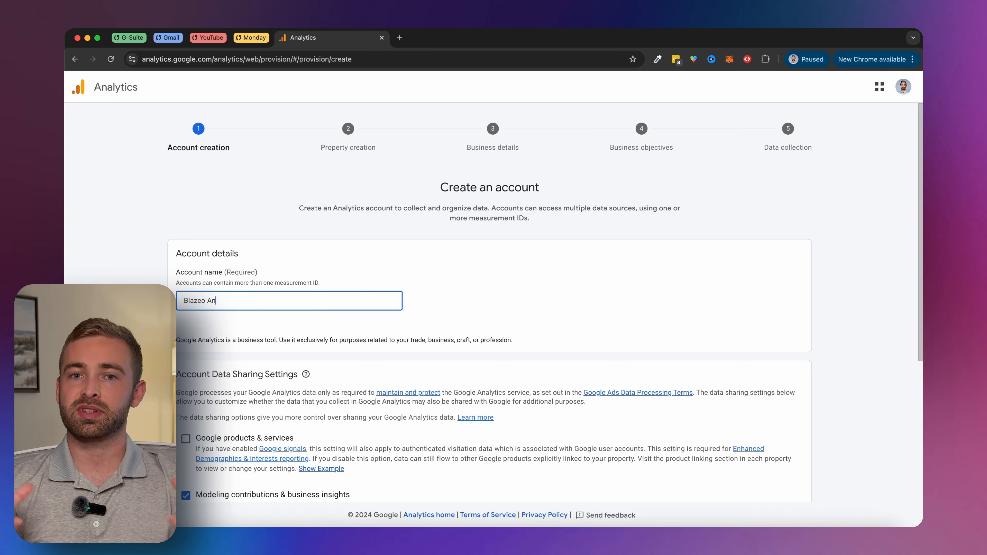
pyautogui.write('alytics Suite')
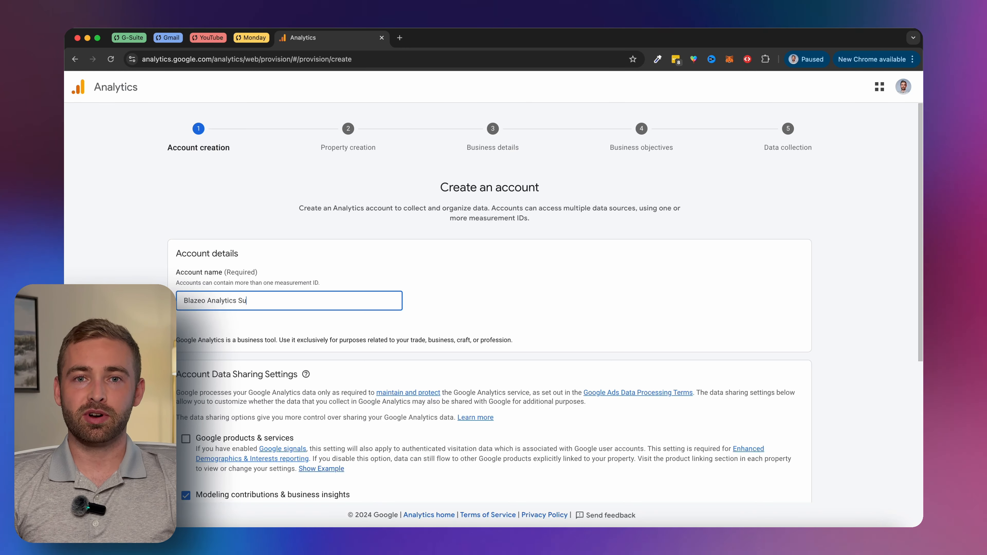
pyautogui.click(539, 314)
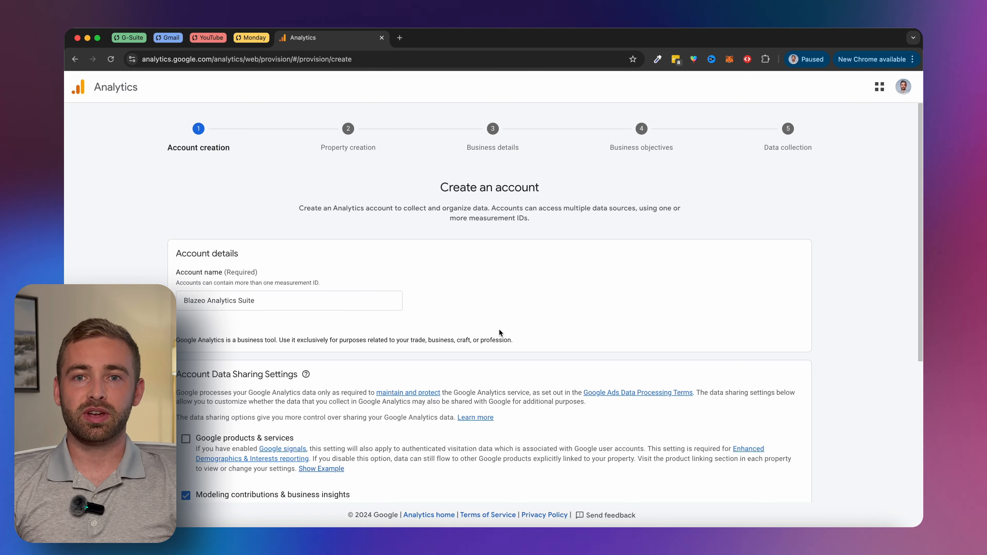
# - Enable data sharing with Google products & services and continue to property creation
pyautogui.scroll(-4, 517, 342)
pyautogui.scroll(-2, 521, 349)
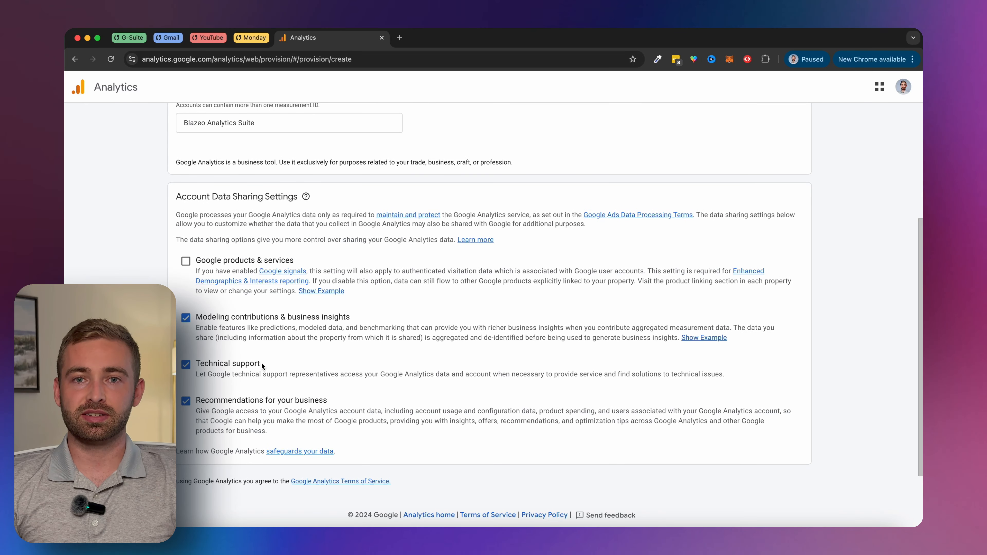
pyautogui.click(185, 261)
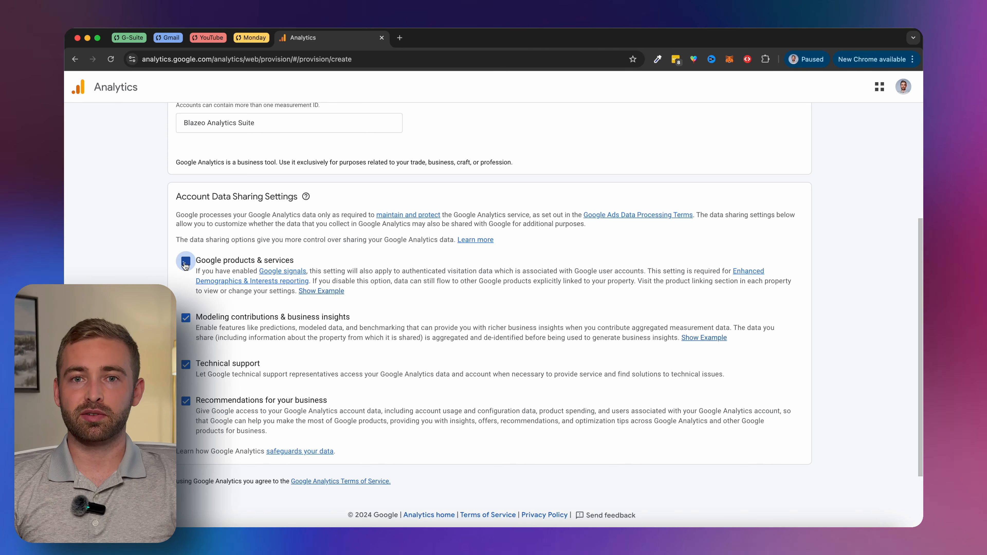
pyautogui.scroll(-2, 387, 342)
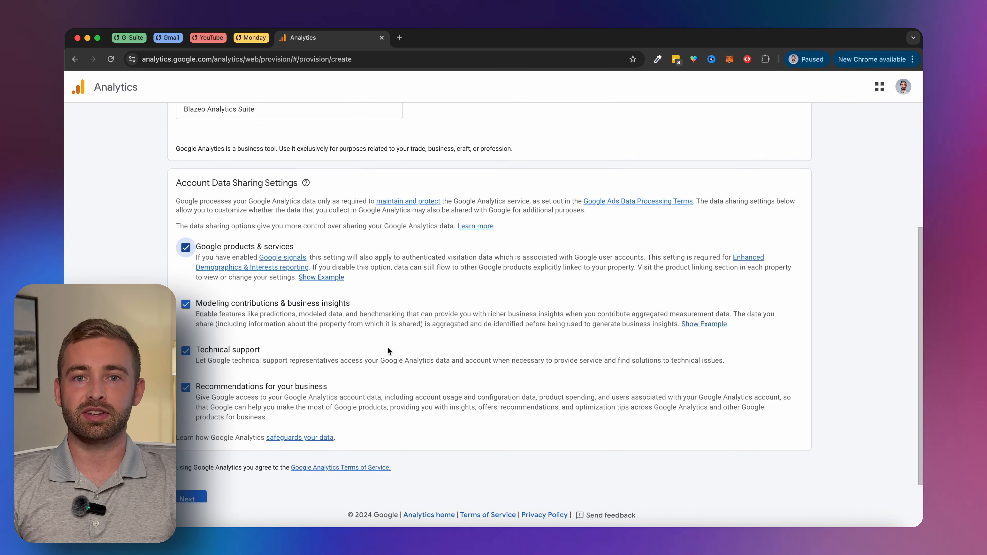
pyautogui.click(202, 481)
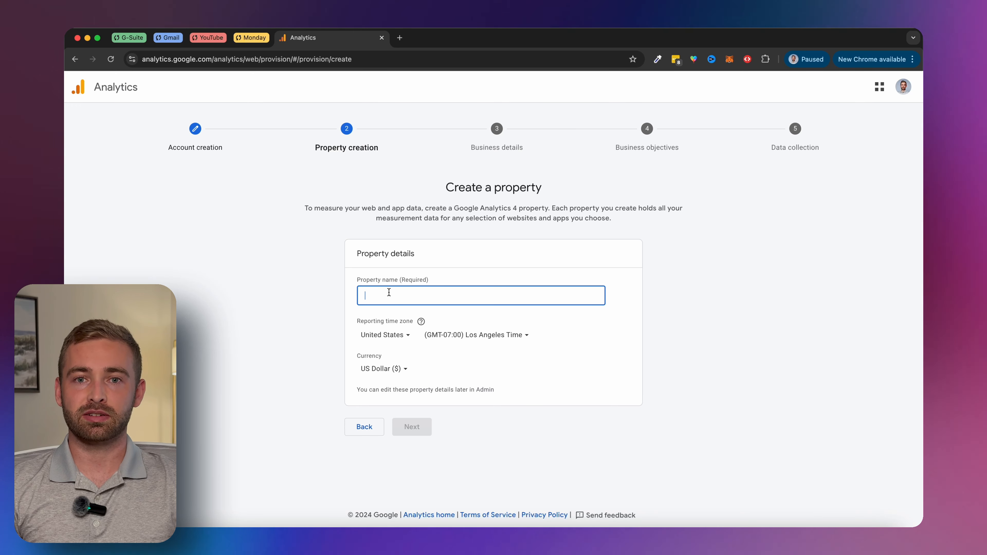
# - Name the property "Blazeo Website", check the reporting country choices, and continue to the business details
pyautogui.write('Blazeo ')
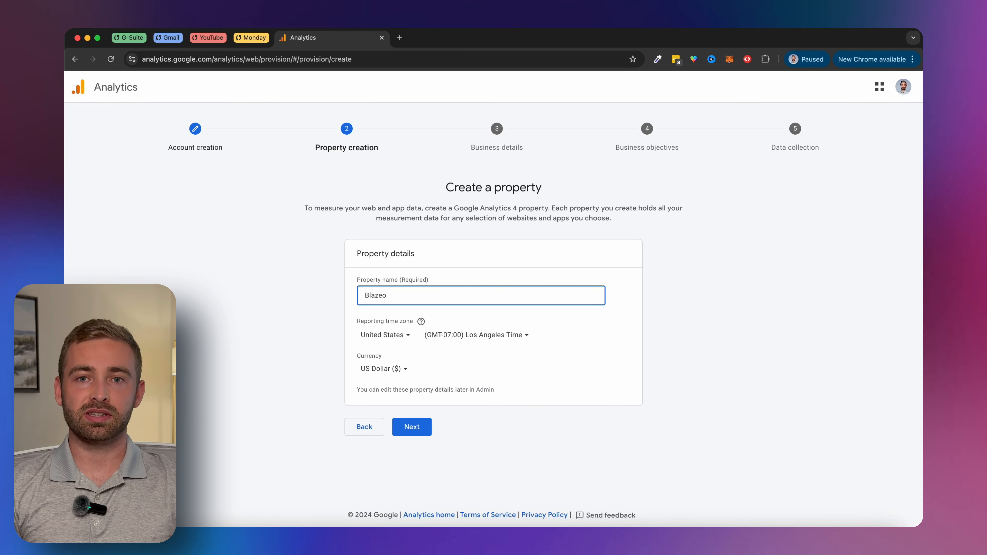
pyautogui.write('Website')
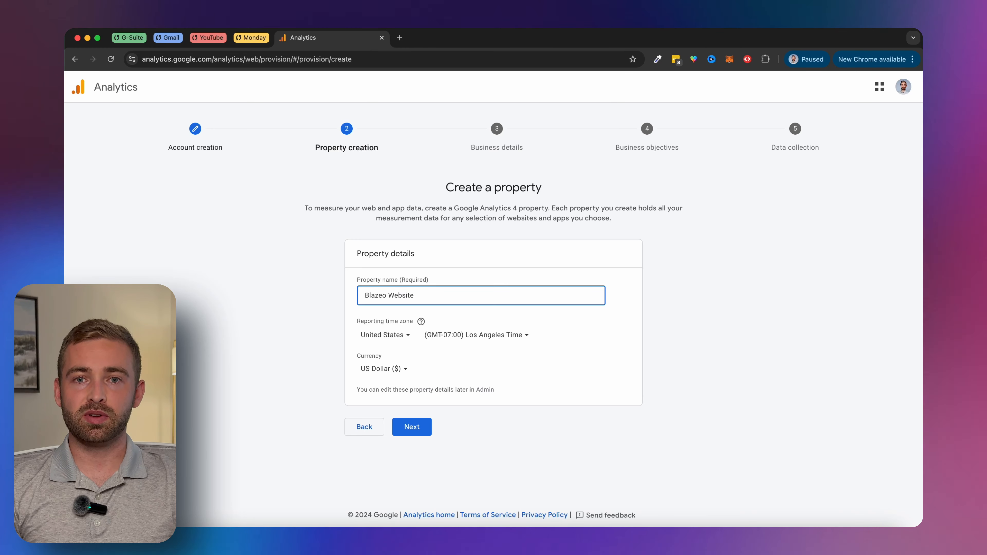
pyautogui.click(395, 336)
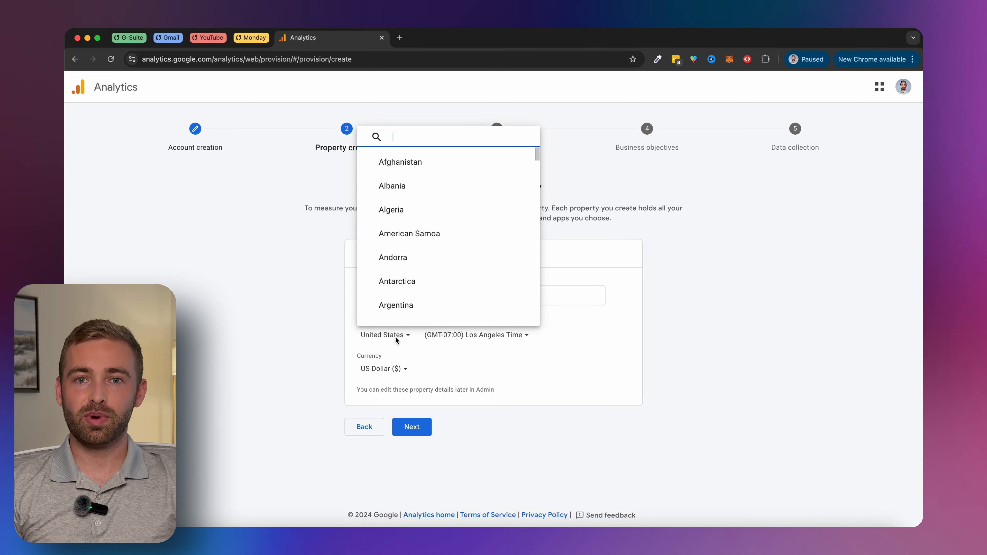
pyautogui.click(519, 339)
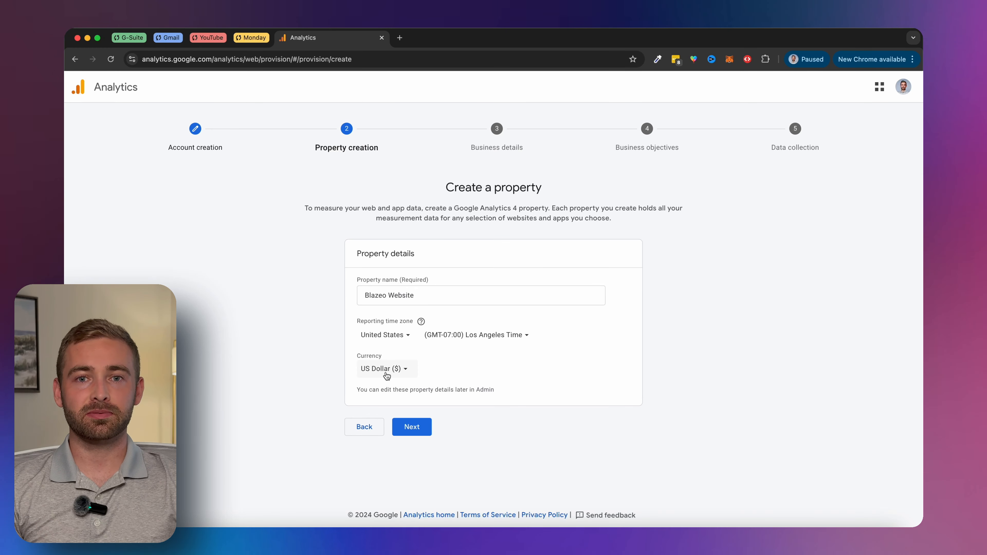
pyautogui.click(420, 429)
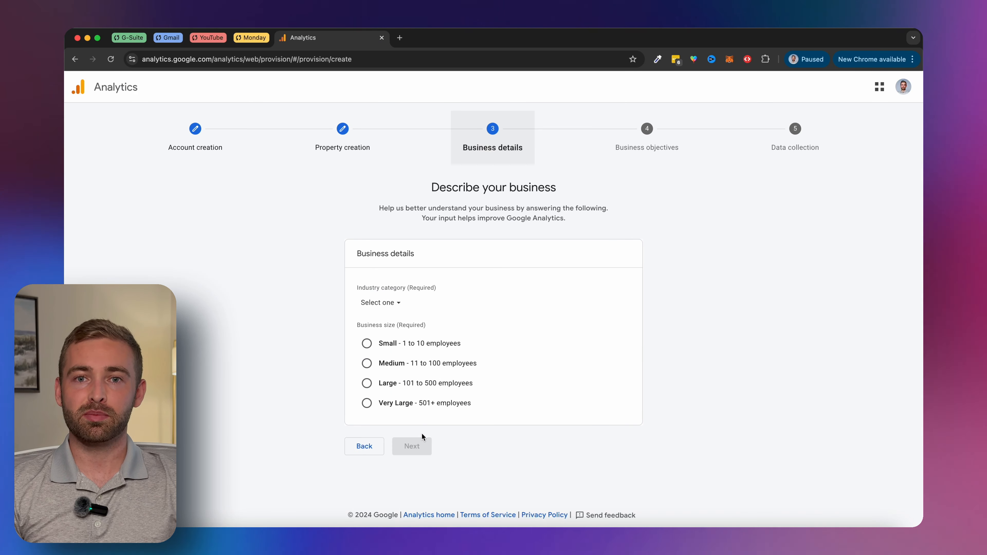
# - Set the industry category to Internet & Telecom and the business size to Medium (11 to 100 employees), then continue to the objectives
pyautogui.click(379, 306)
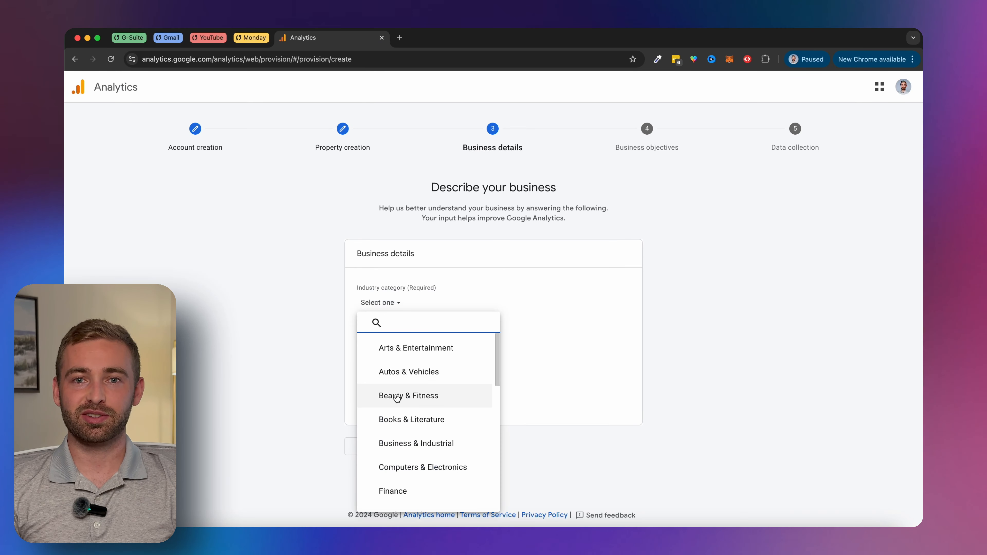
pyautogui.scroll(-5, 397, 399)
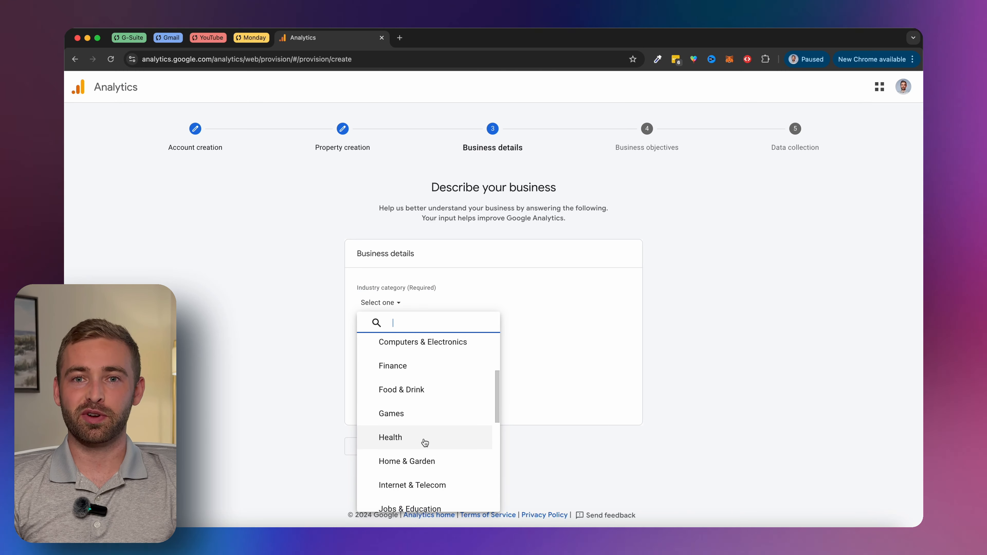
pyautogui.scroll(-2, 435, 440)
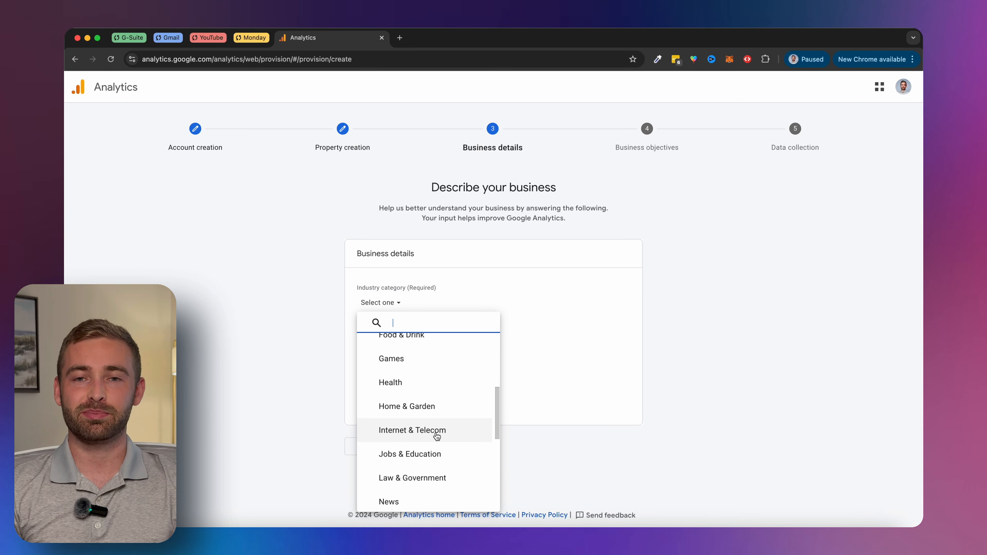
pyautogui.click(455, 440)
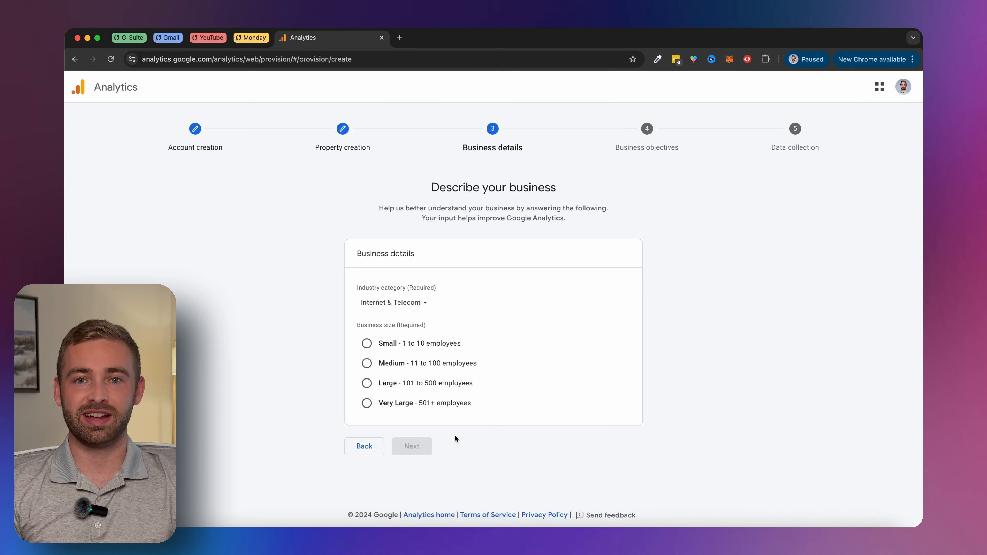
pyautogui.click(365, 364)
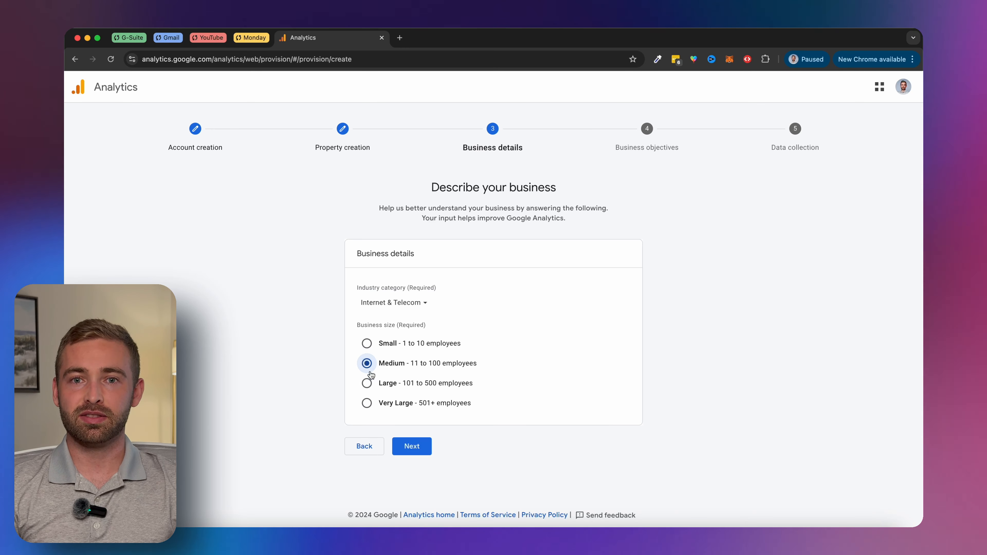
pyautogui.click(412, 446)
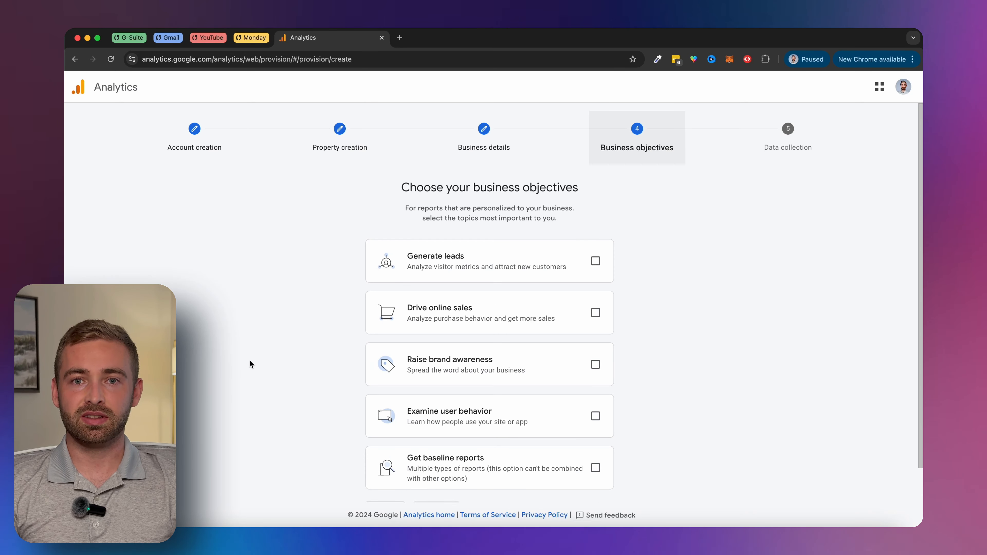
# - Choose Generate leads as the business objective and create the account
pyautogui.scroll(-2, 255, 368)
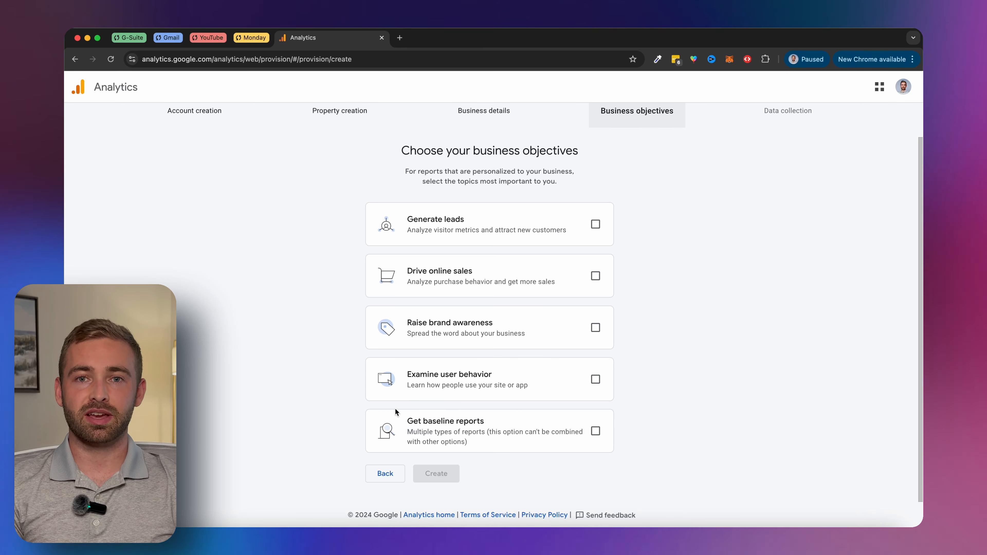
pyautogui.click(601, 225)
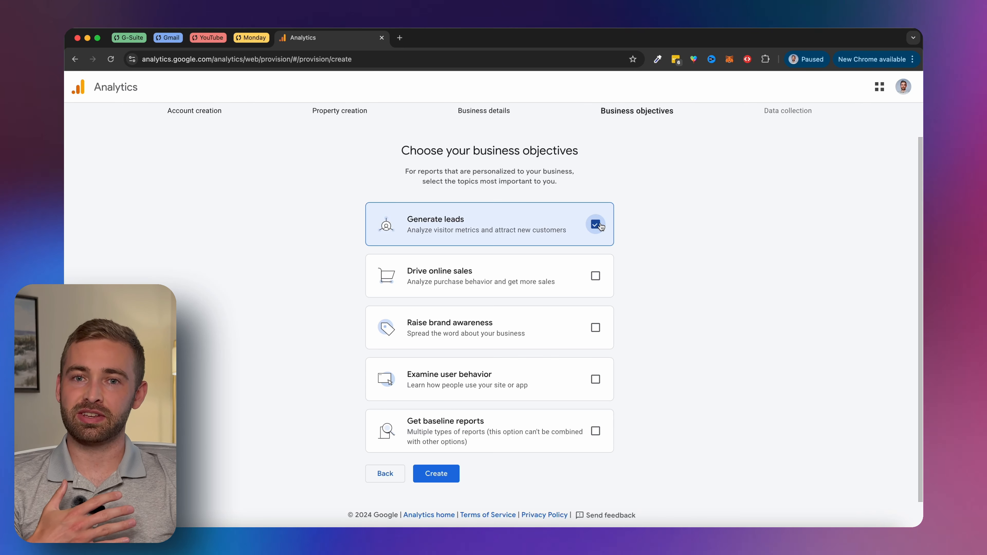
pyautogui.click(438, 481)
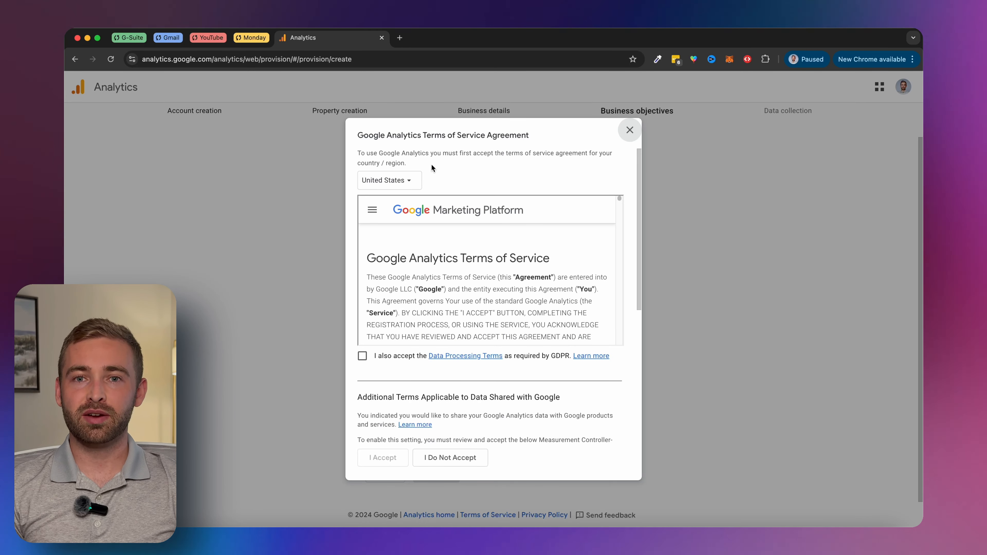
# - Accept the Terms of Service, including the GDPR Data Processing Terms and the Measurement Controller-Controller Data Protection Terms
pyautogui.click(362, 357)
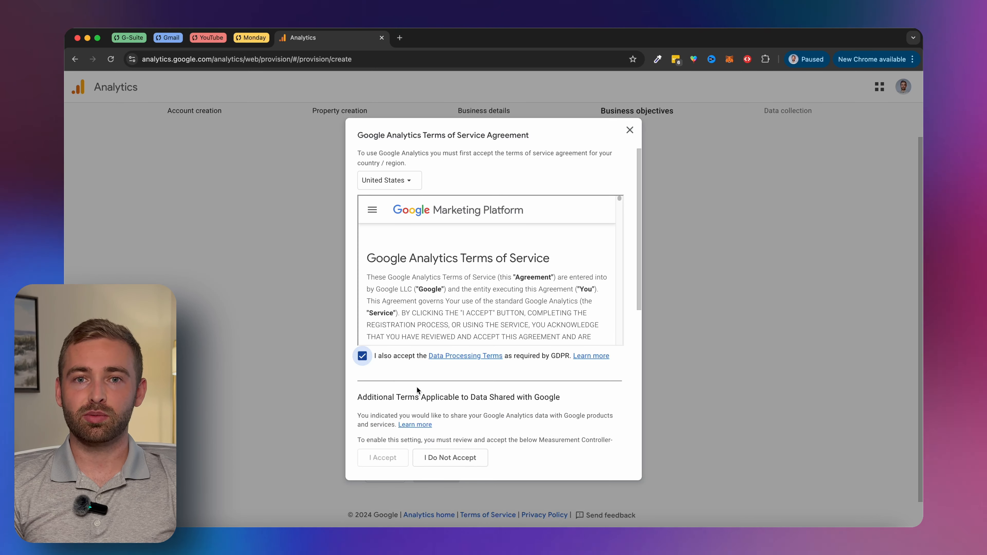
pyautogui.scroll(-5, 350, 357)
pyautogui.scroll(-1, 351, 363)
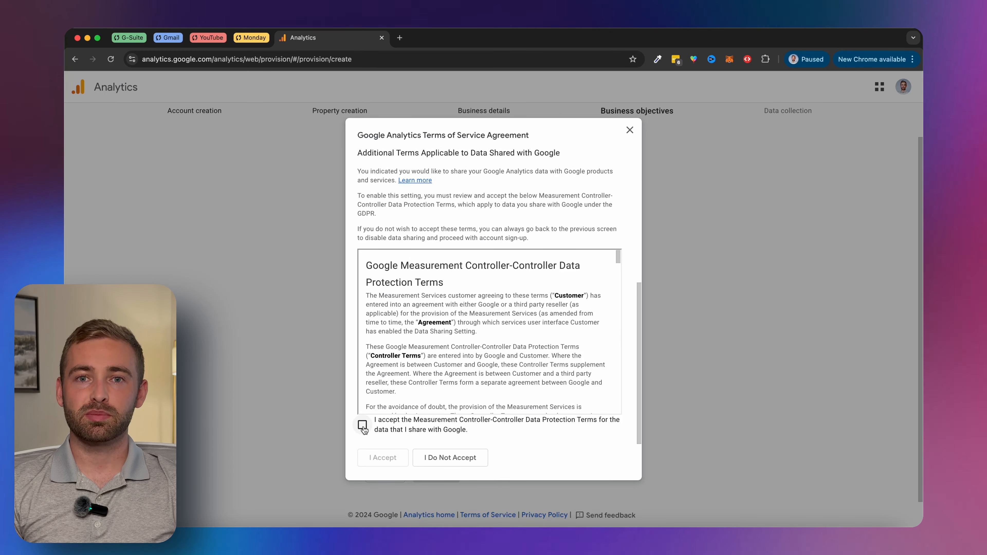
pyautogui.click(382, 458)
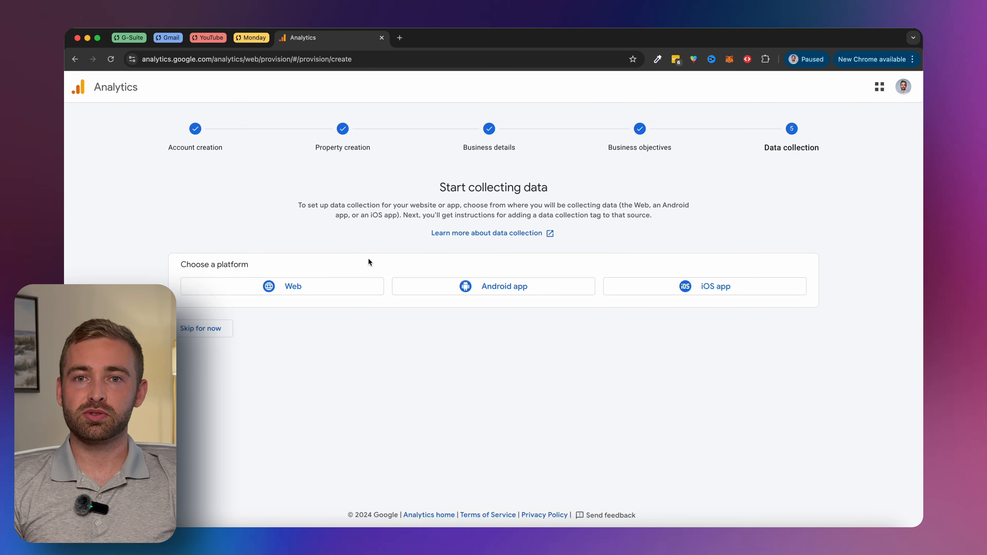
pyautogui.click(295, 293)
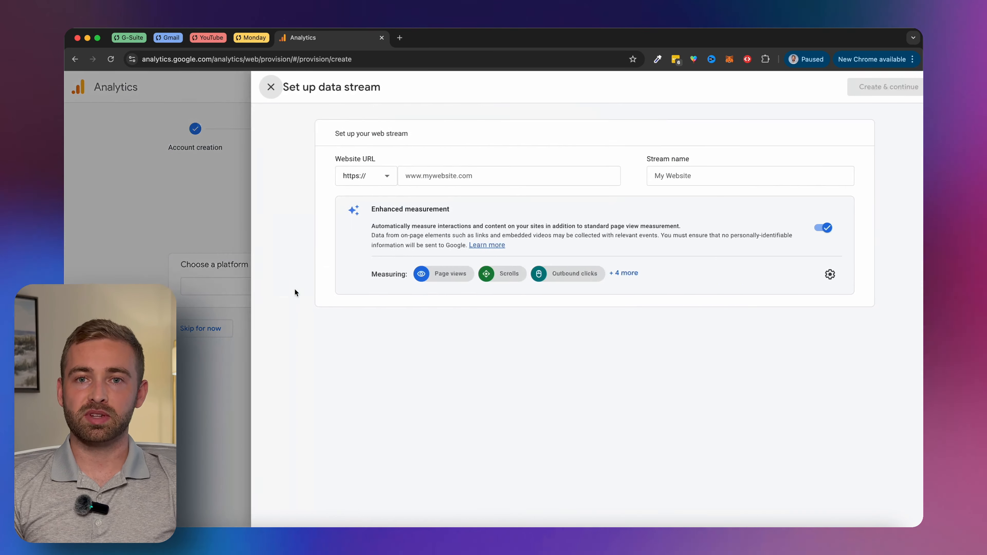
pyautogui.click(427, 169)
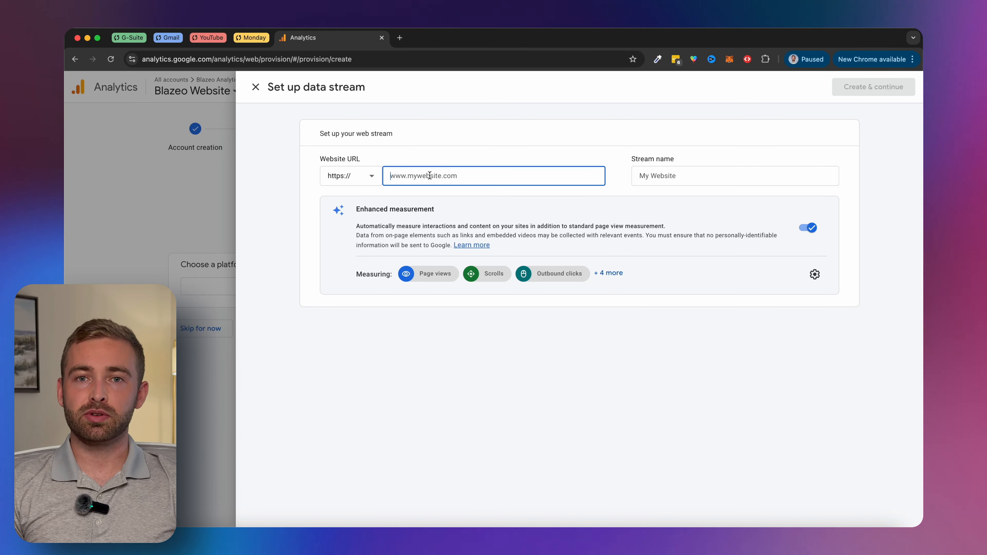
pyautogui.write('www.b')
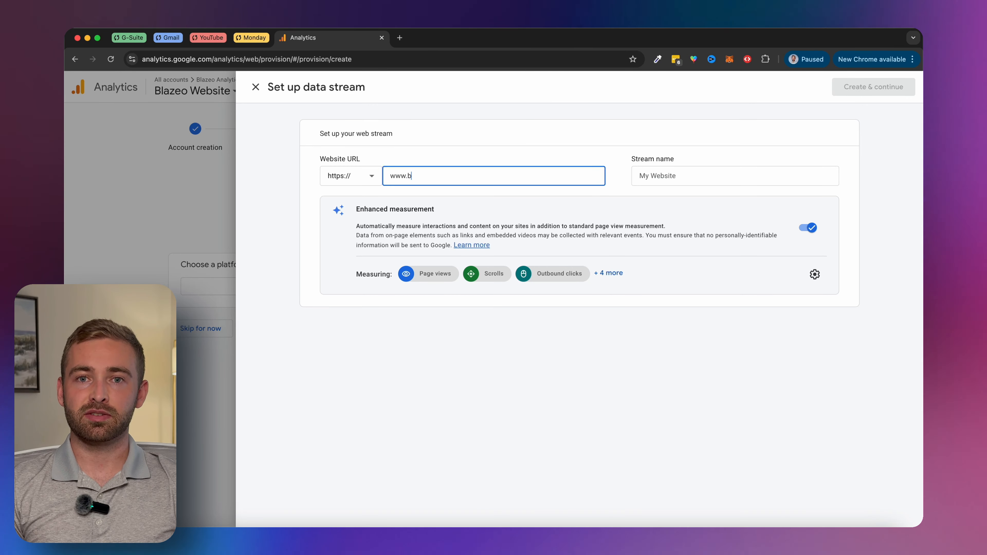
pyautogui.write('lazeo.')
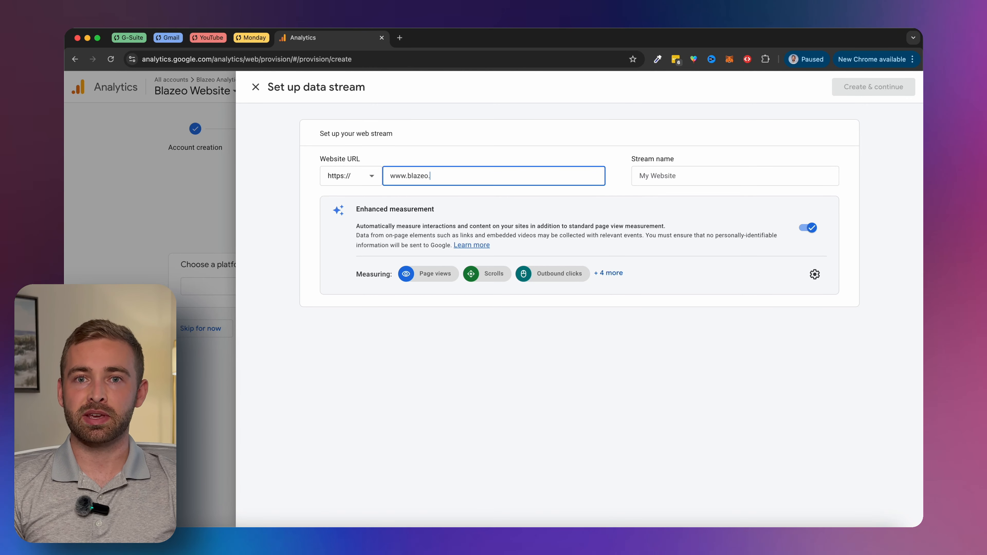
pyautogui.write('B')
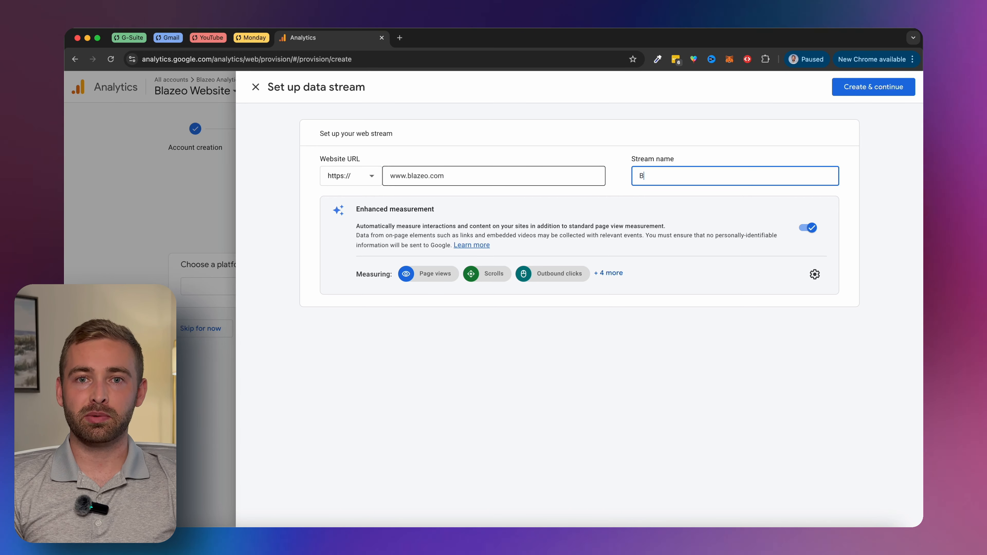
pyautogui.write('lazeo 2024')
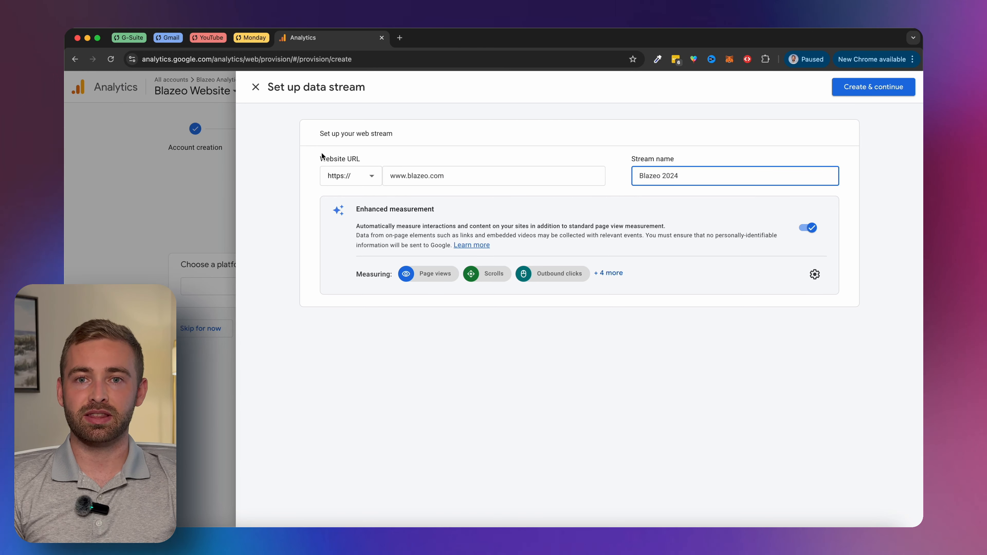
pyautogui.click(364, 180)
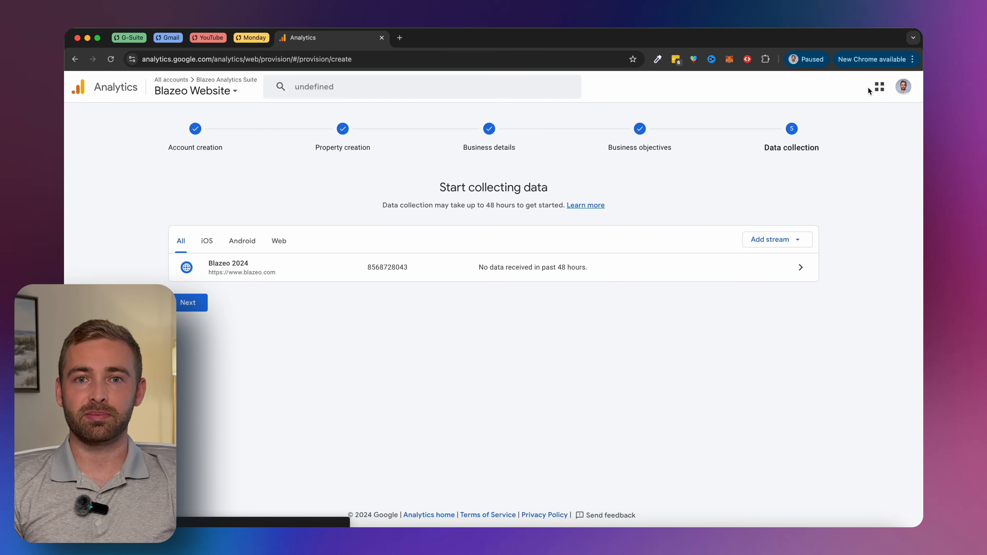
# - Show all Google tag setup options and choose installation with a CMS or website builder
pyautogui.click(606, 264)
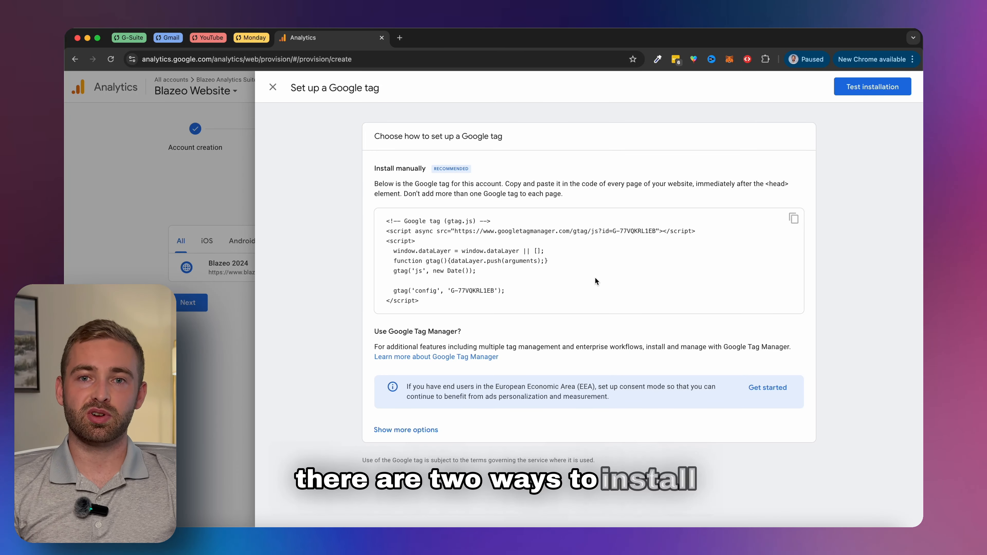
pyautogui.click(410, 431)
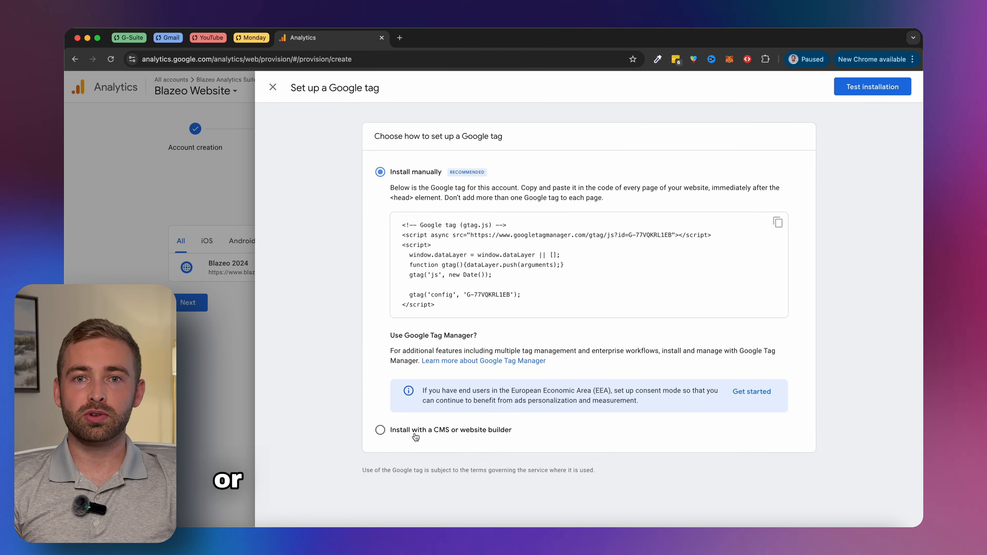
pyautogui.click(380, 430)
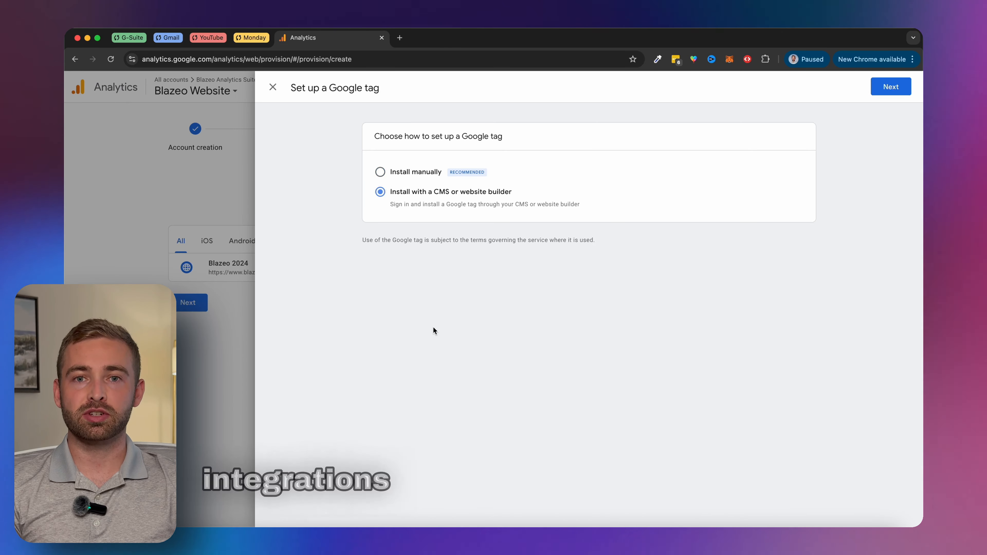
# - Review the CMS installation instructions for setting up the Google tag with the MonsterInsights WordPress plugin
pyautogui.click(890, 86)
pyautogui.scroll(-10, 618, 345)
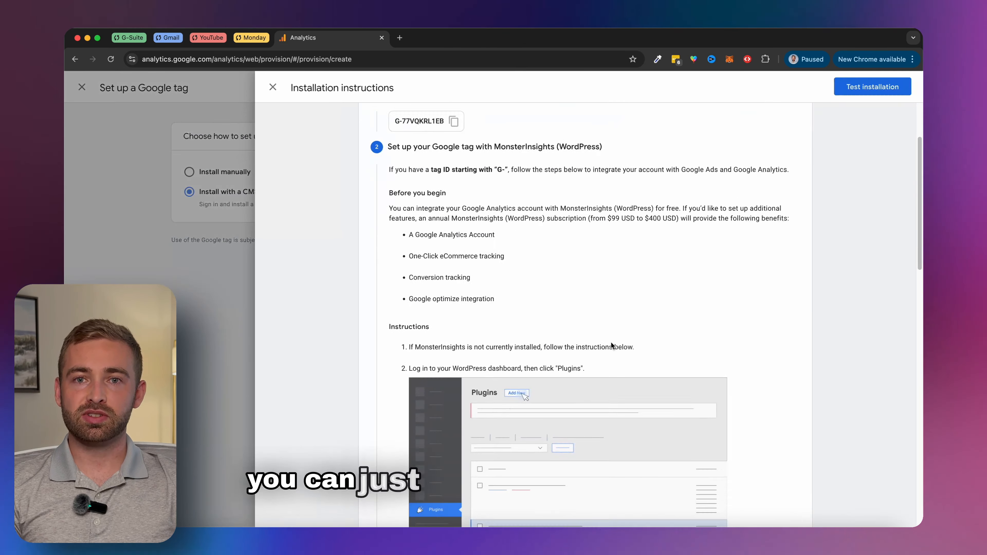
pyautogui.scroll(-5, 618, 348)
pyautogui.scroll(15, 620, 348)
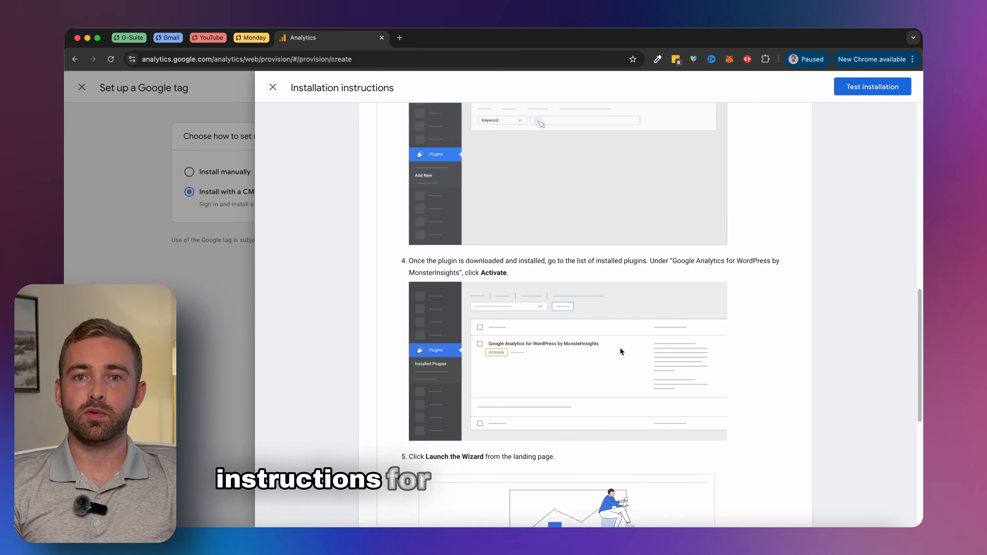
pyautogui.scroll(1, 620, 349)
pyautogui.click(786, 165)
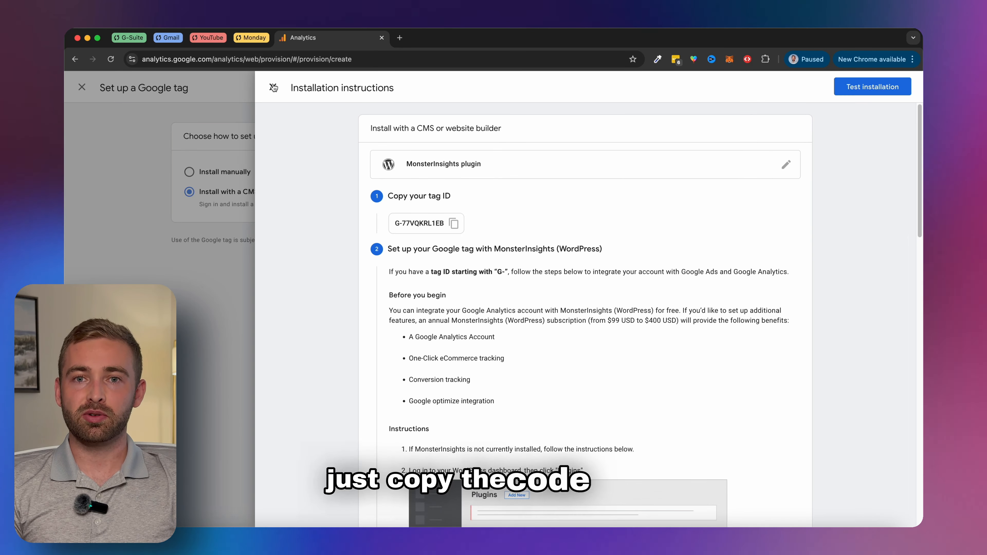
pyautogui.click(274, 88)
# - Choose manual installation for the Google tag and copy the complete gtag.js code snippet
pyautogui.click(381, 172)
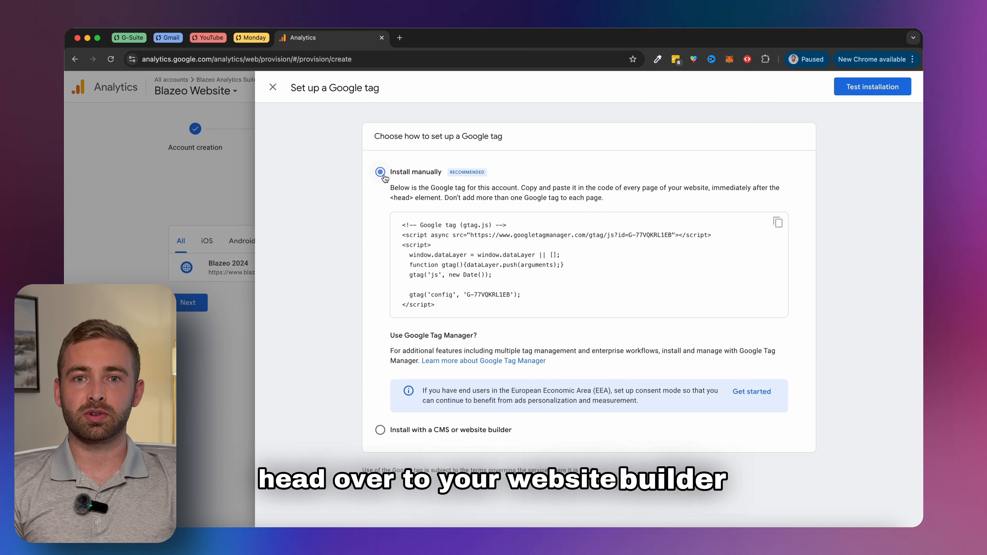
pyautogui.moveTo(457, 310); pyautogui.dragTo(397, 225)
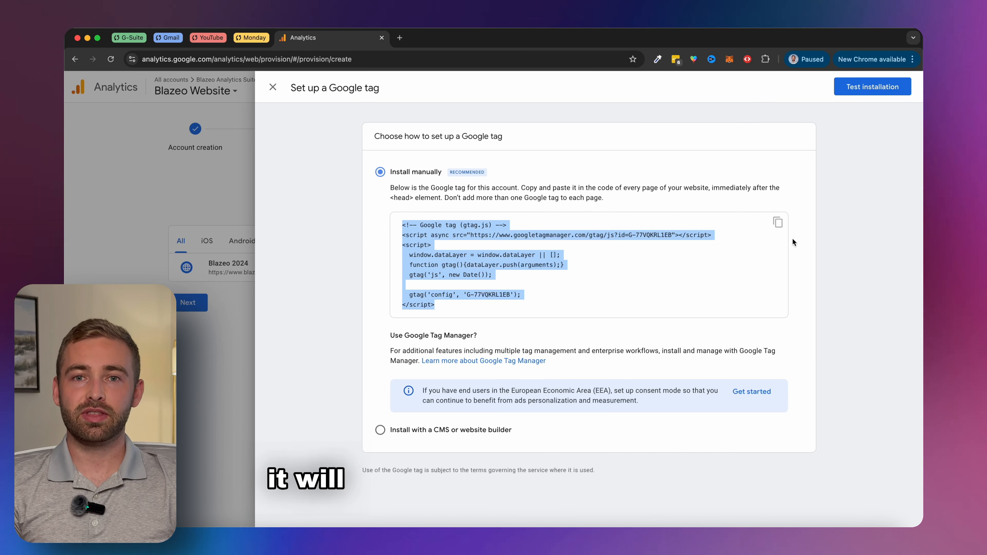
pyautogui.click(778, 222)
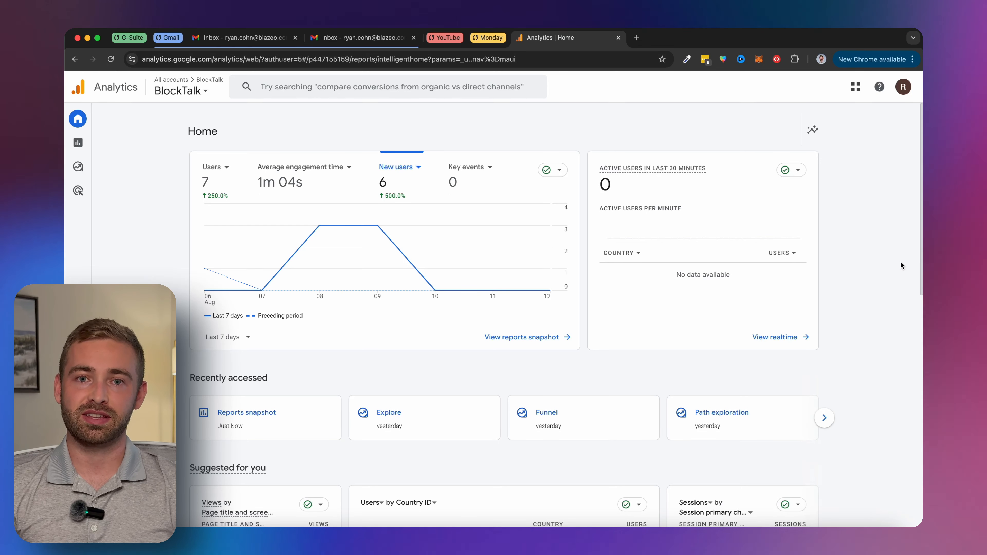
# - In the BlockTalk property's Insights, ask the Basic Performance question "How many users did I have last week?"
pyautogui.click(813, 131)
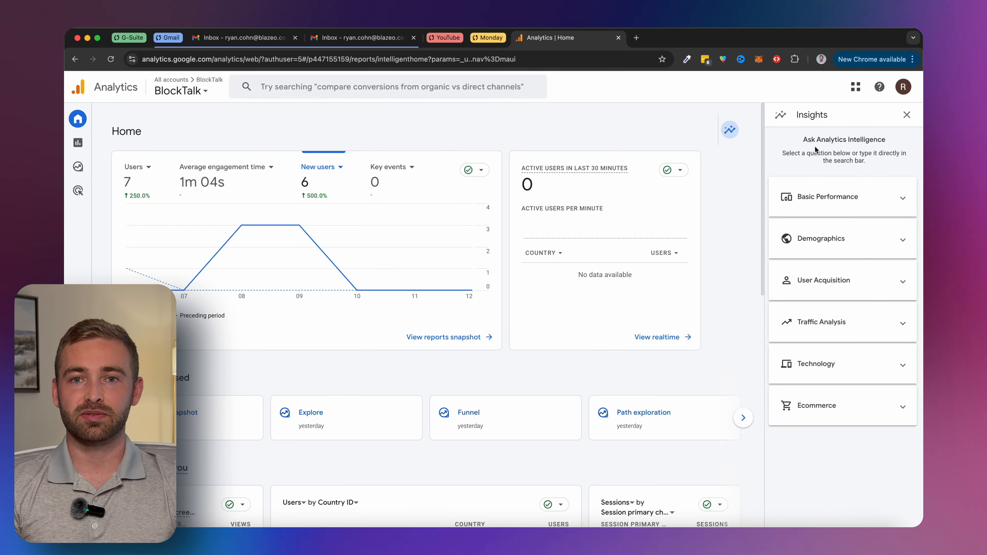
pyautogui.click(897, 203)
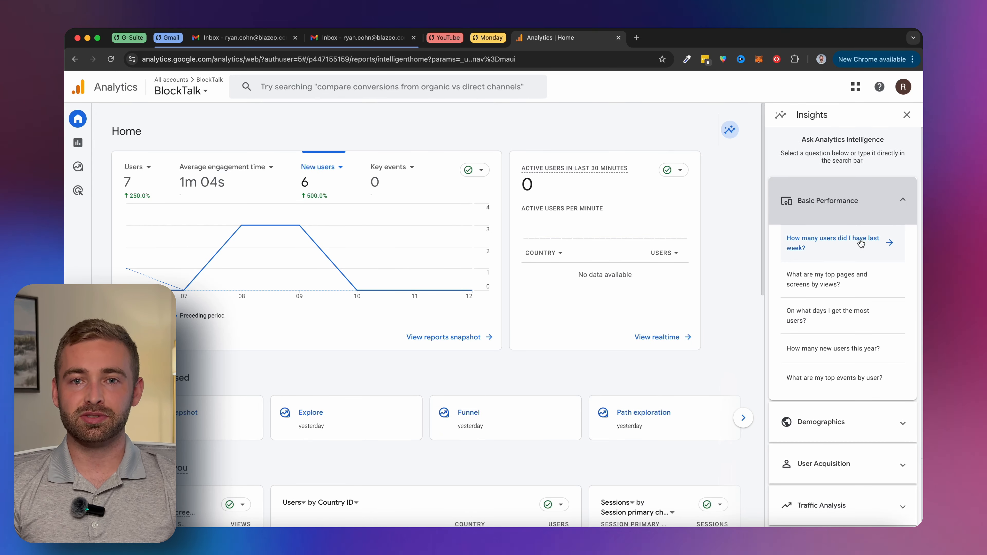
pyautogui.click(859, 249)
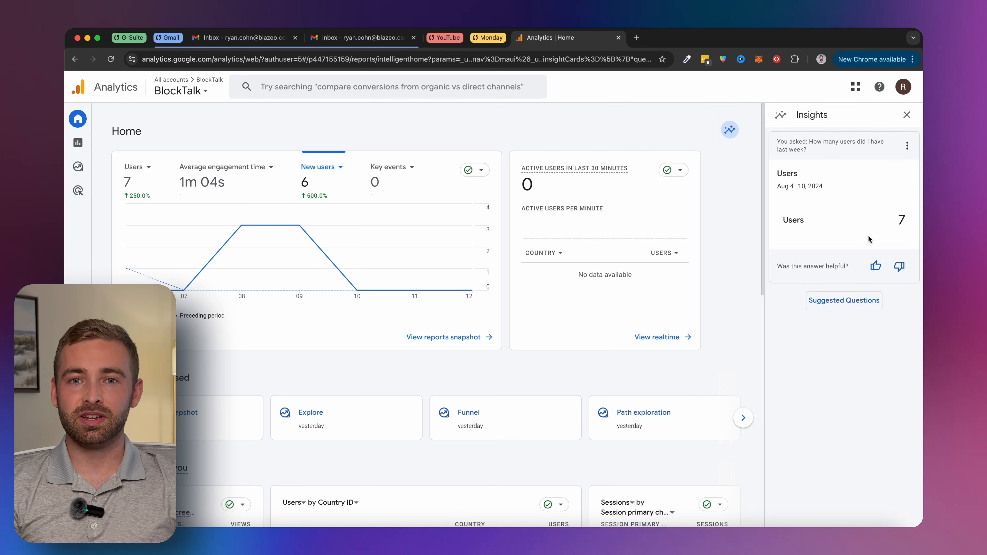
# - Browse the suggested Insights questions for Demographics and User Acquisition, and close Insights
pyautogui.click(841, 301)
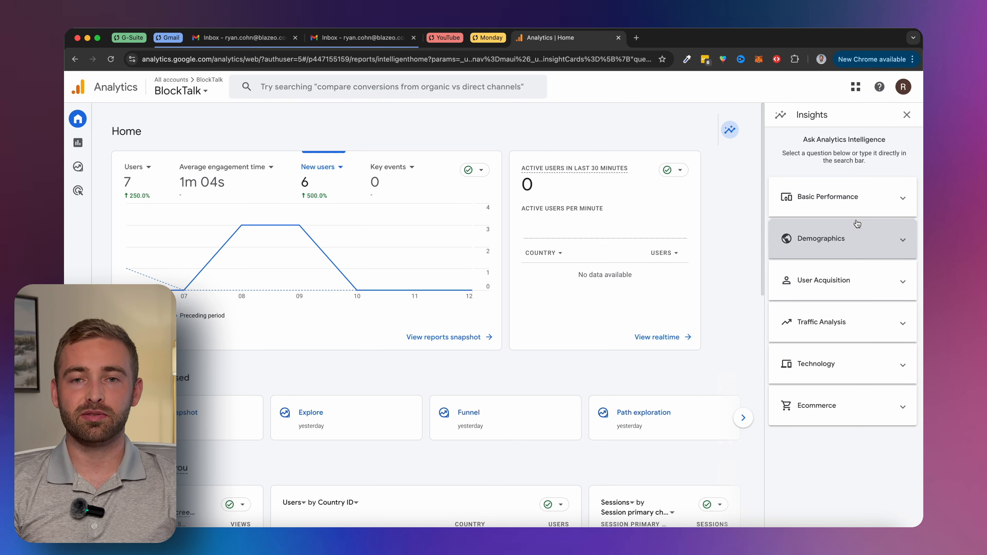
pyautogui.click(876, 244)
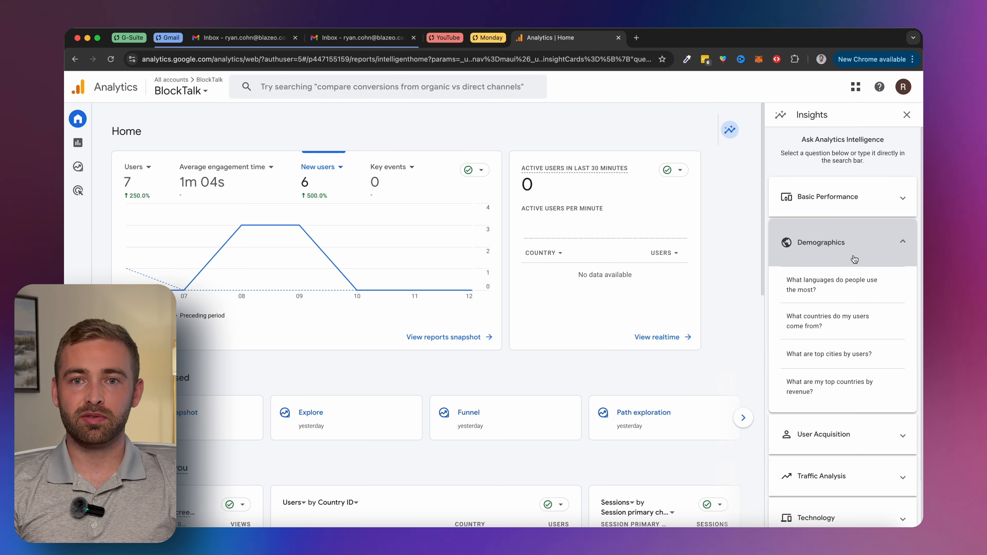
pyautogui.scroll(-1, 848, 402)
pyautogui.scroll(-2, 851, 415)
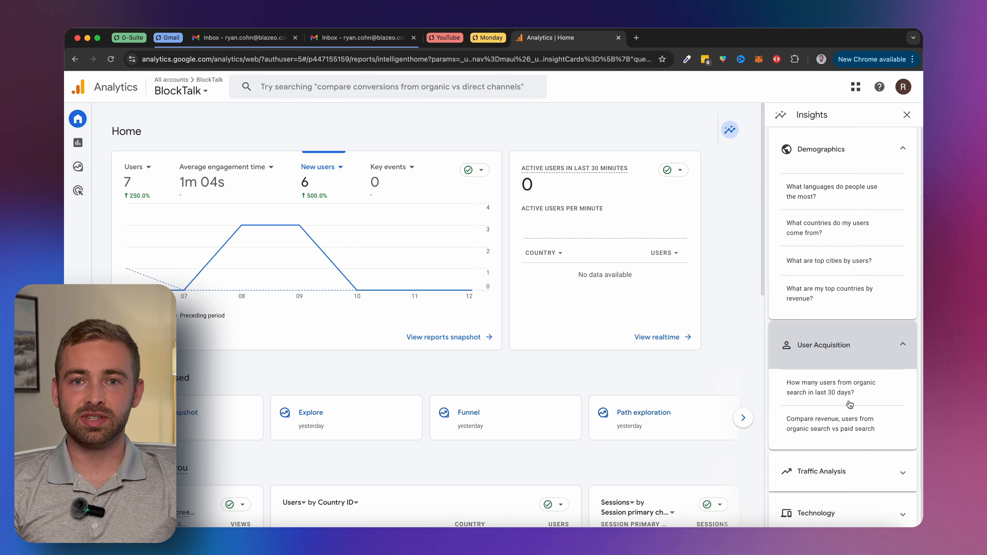
pyautogui.click(908, 116)
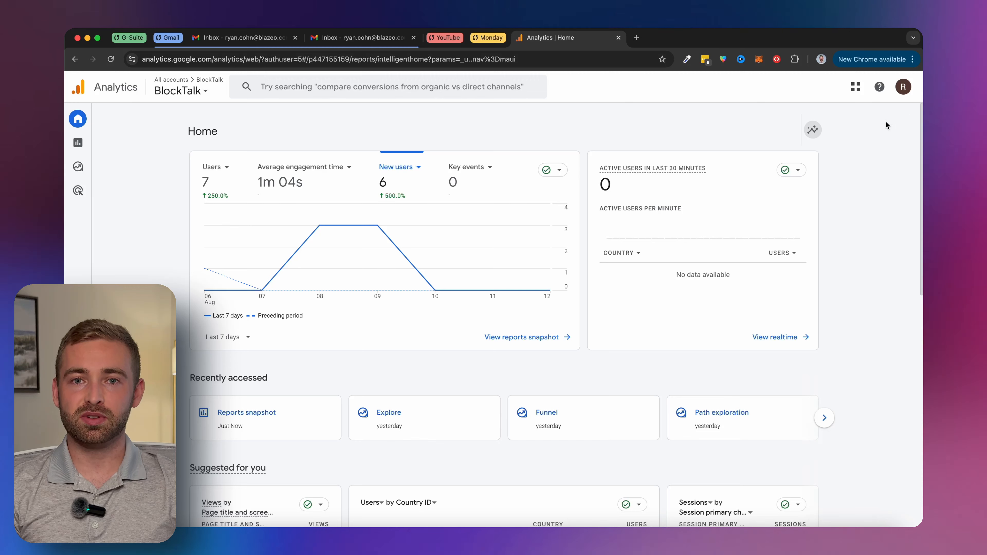
# - In the Reports snapshot, compare the last 28 days with the preceding period (match day of week)
pyautogui.click(84, 146)
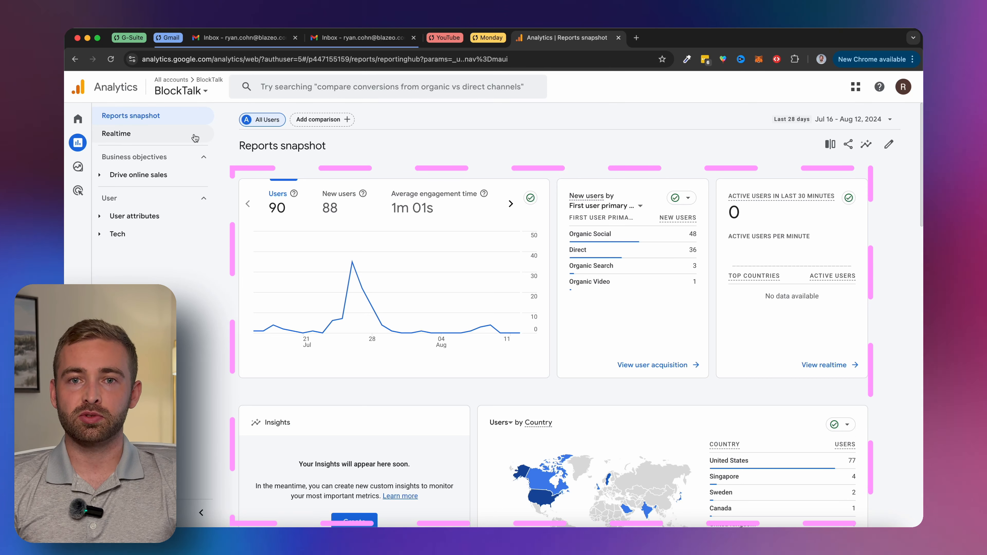
pyautogui.click(867, 122)
pyautogui.scroll(-3, 603, 269)
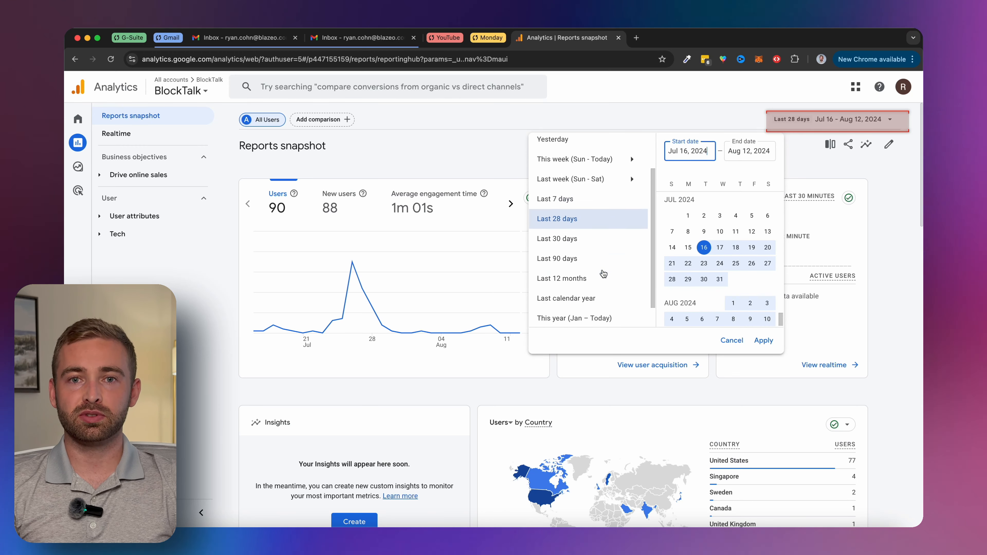
pyautogui.scroll(3, 619, 262)
pyautogui.scroll(-3, 696, 249)
pyautogui.scroll(3, 698, 250)
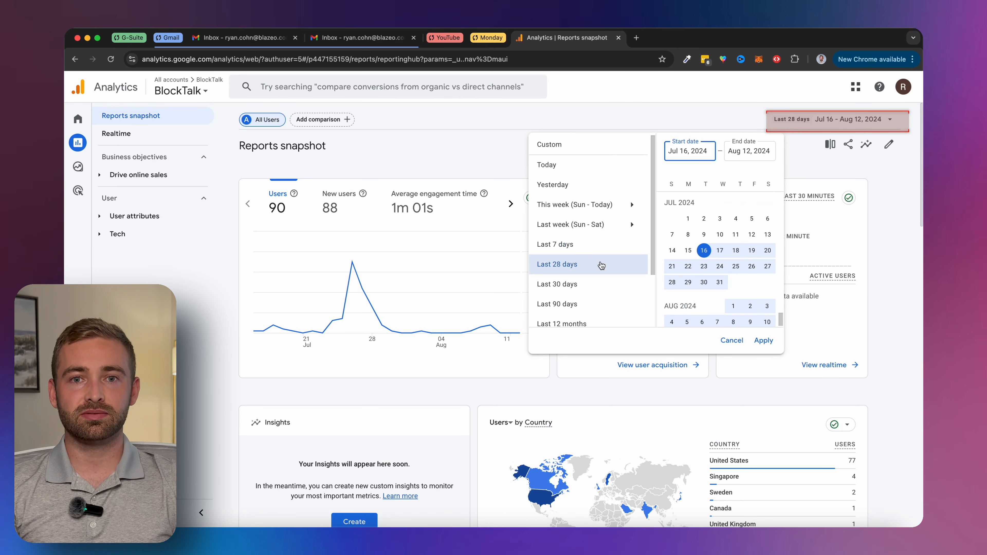
pyautogui.scroll(-3, 602, 312)
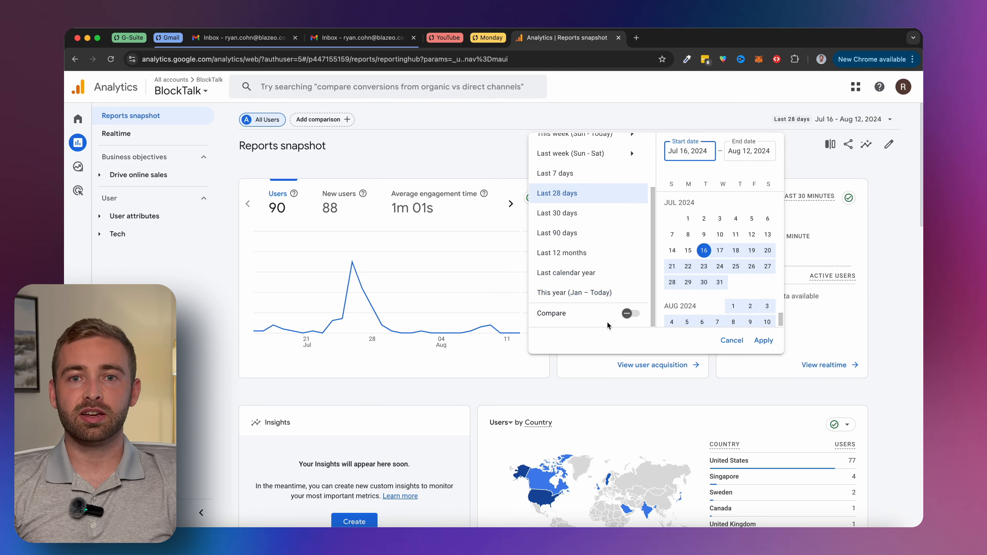
pyautogui.click(631, 314)
pyautogui.scroll(-3, 609, 310)
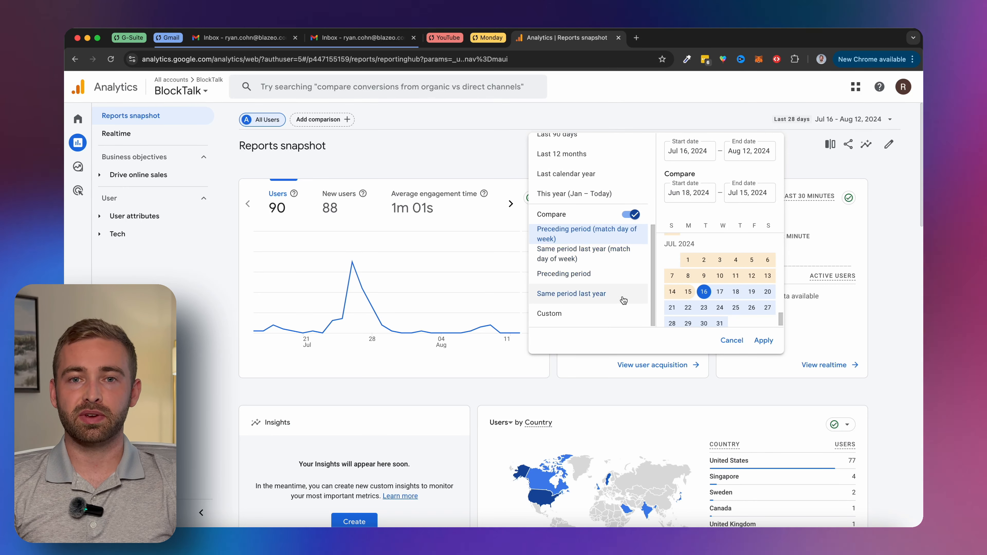
pyautogui.click(763, 341)
pyautogui.scroll(-2, 892, 220)
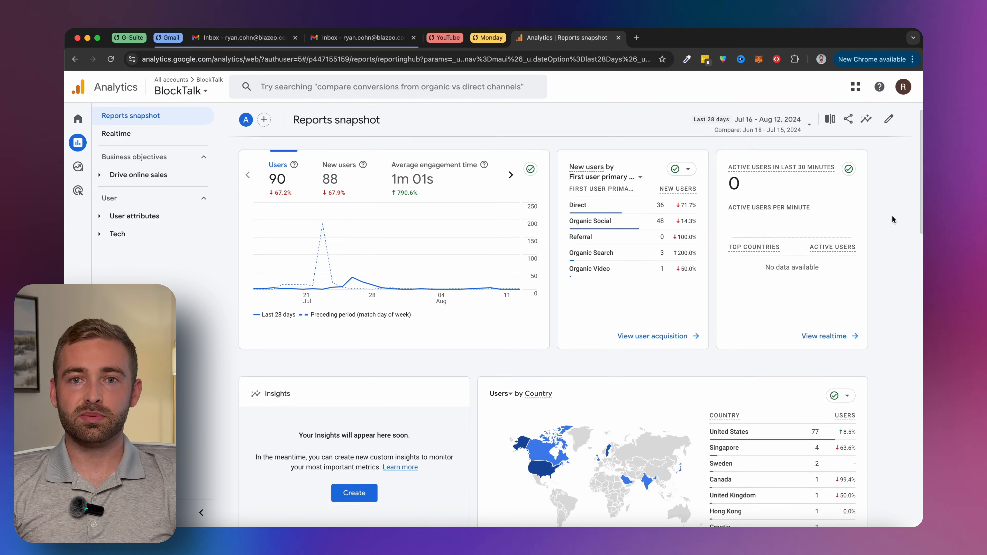
# - Customize the Reports snapshot by removing the card for LTV by first user primary channel group
pyautogui.scroll(2, 892, 220)
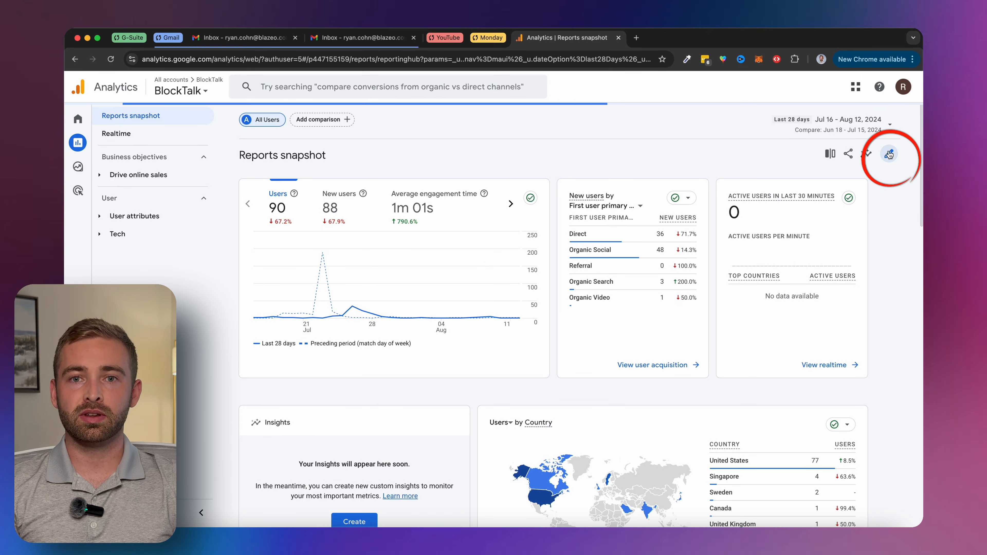
pyautogui.click(890, 154)
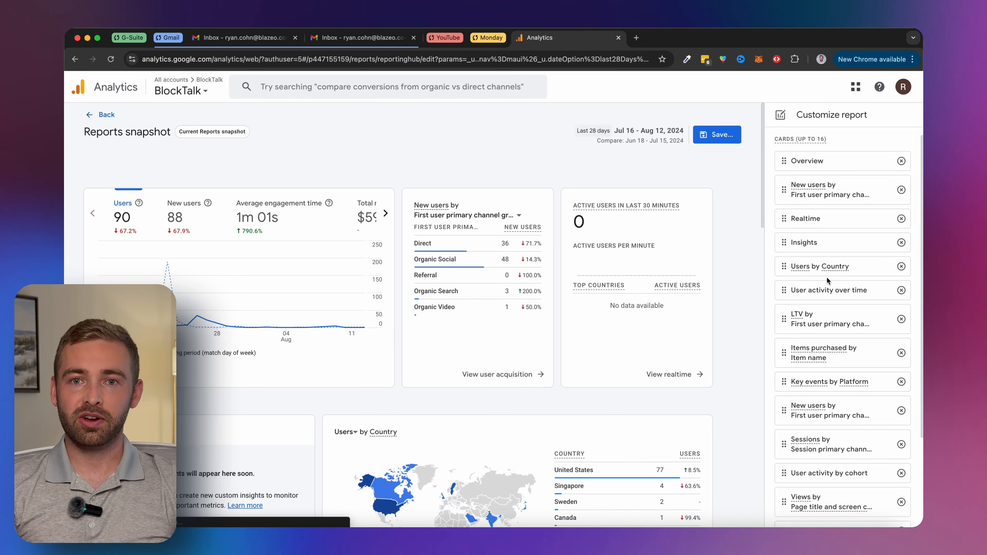
pyautogui.scroll(-2, 720, 350)
pyautogui.scroll(-2, 878, 337)
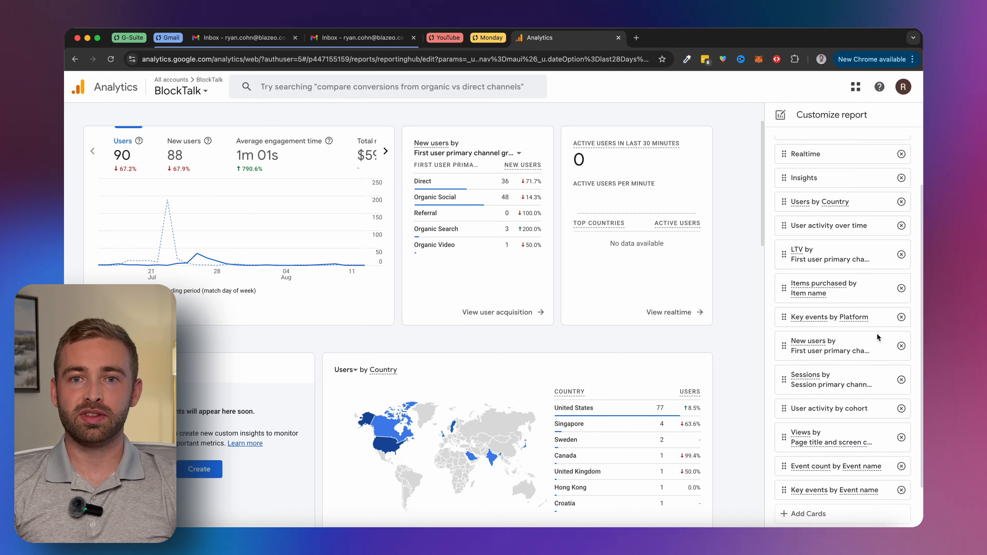
pyautogui.scroll(-5, 750, 325)
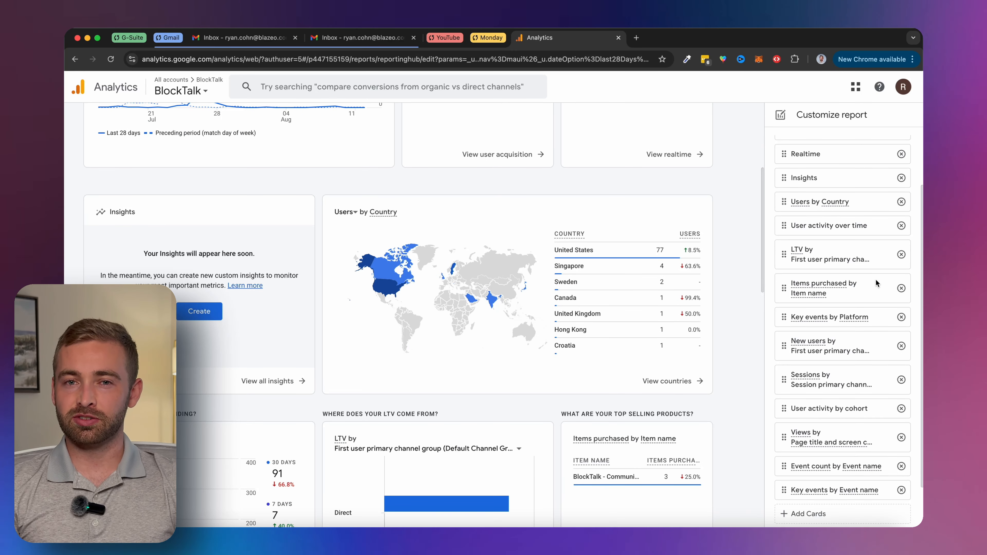
pyautogui.scroll(-1, 882, 315)
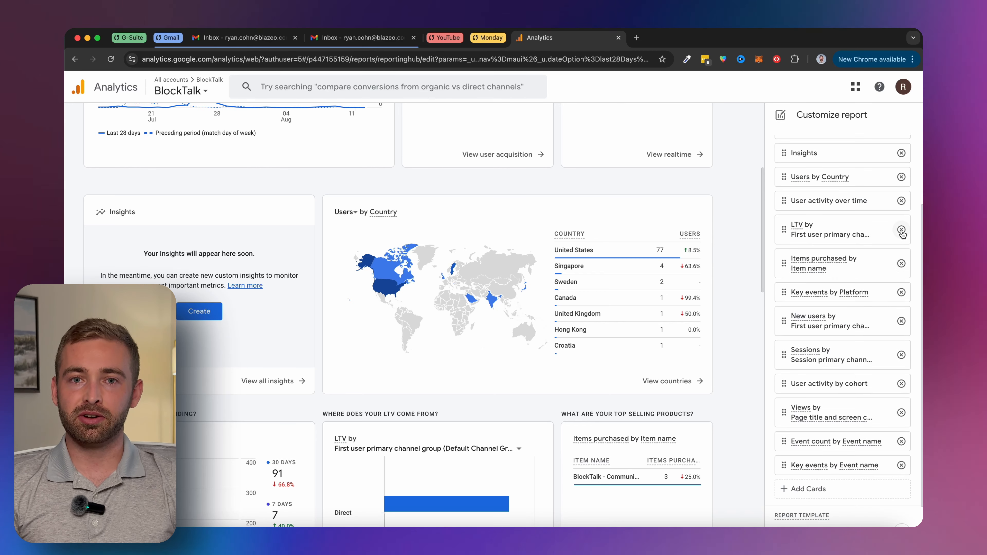
pyautogui.click(901, 230)
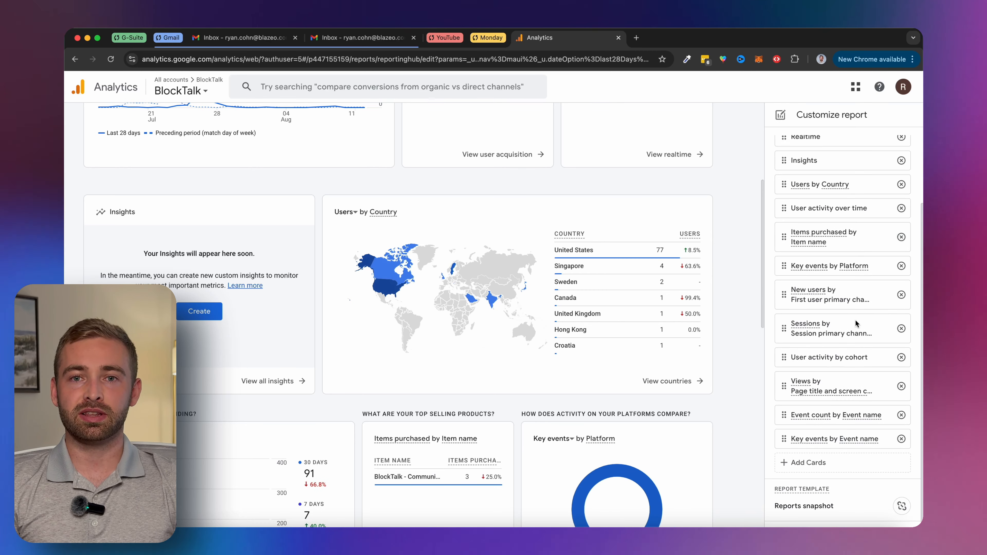
# - Among the other cards available to add, change the Users by App version data table to Key events by Platform
pyautogui.scroll(-2, 704, 388)
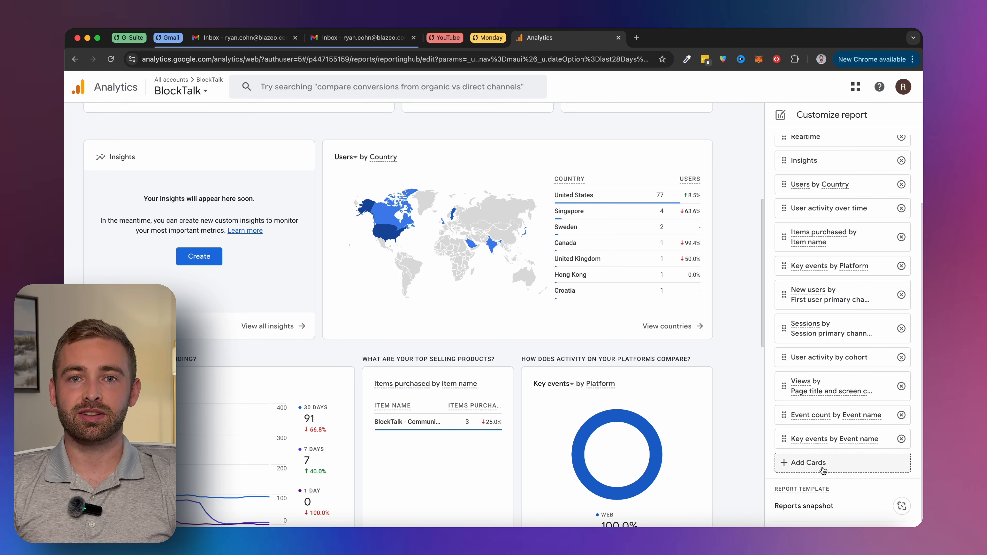
pyautogui.click(806, 470)
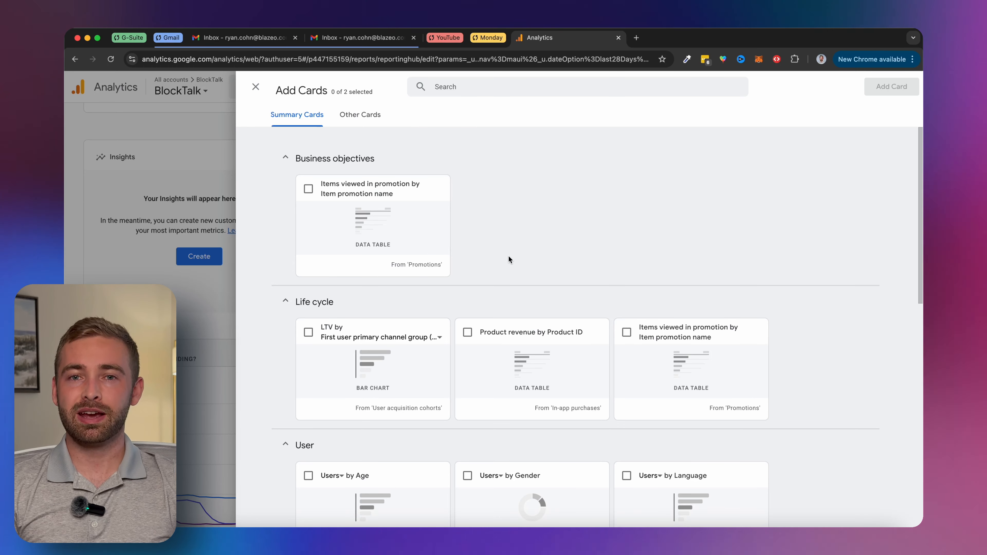
pyautogui.scroll(-2, 342, 223)
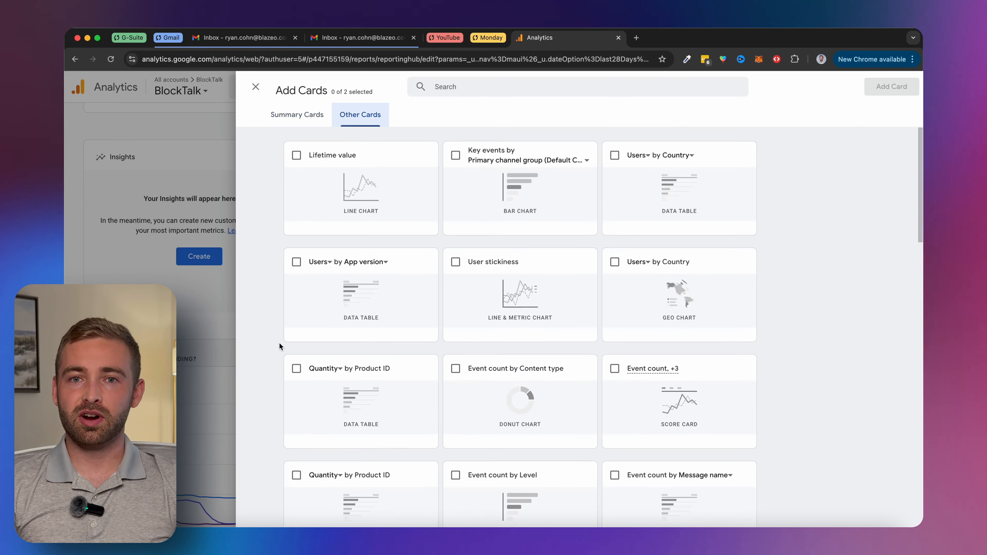
pyautogui.click(329, 265)
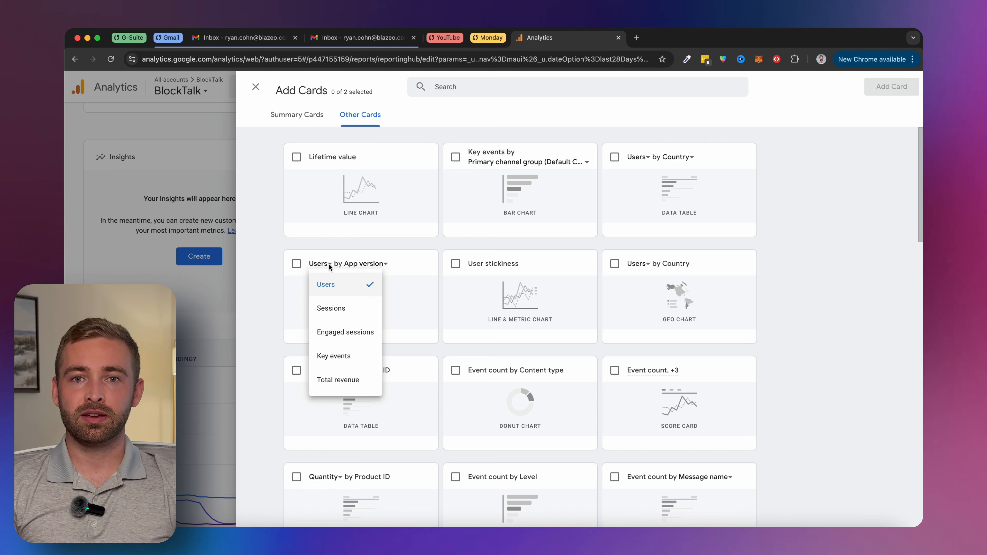
pyautogui.click(347, 357)
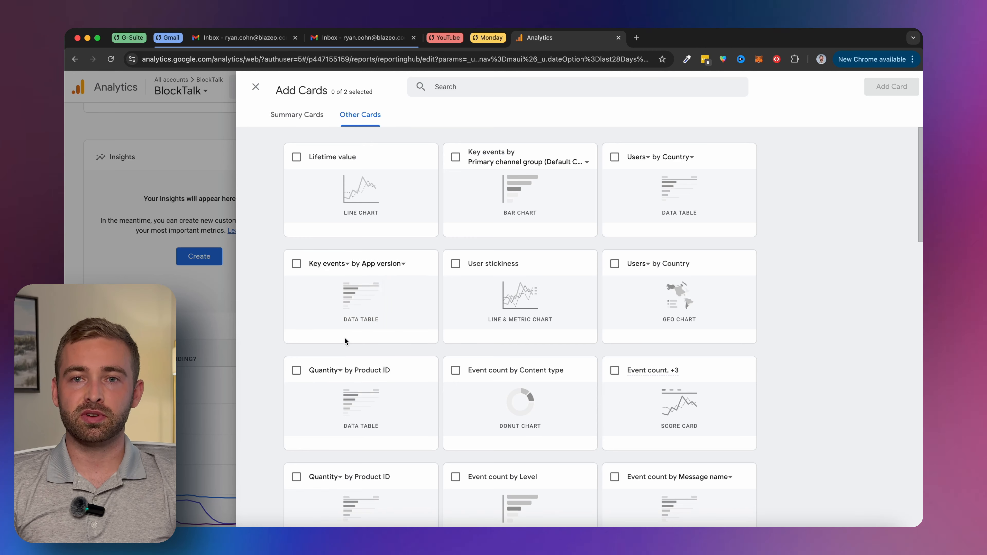
pyautogui.click(400, 265)
pyautogui.click(403, 332)
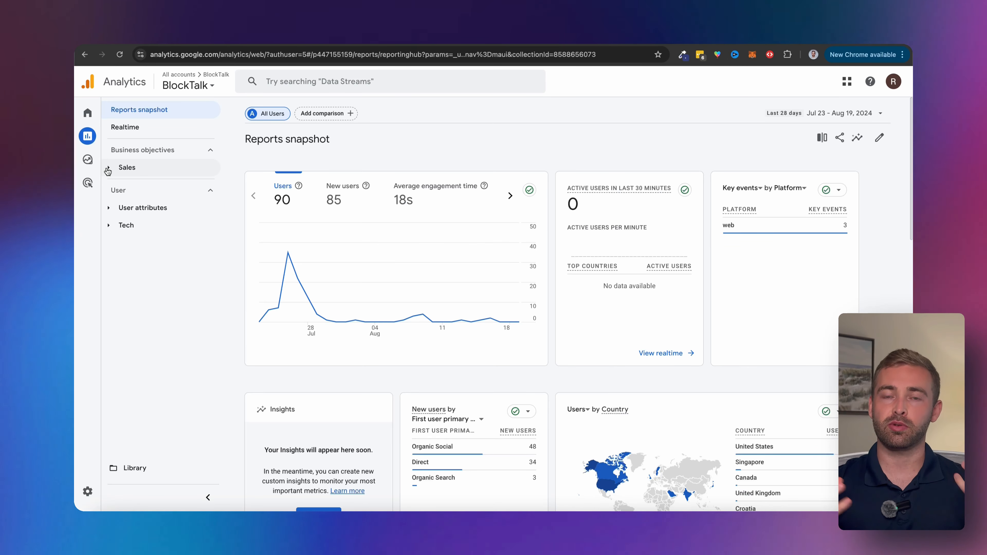
# - Create a new report collection in the Library and name it "Dashboard"
pyautogui.click(157, 469)
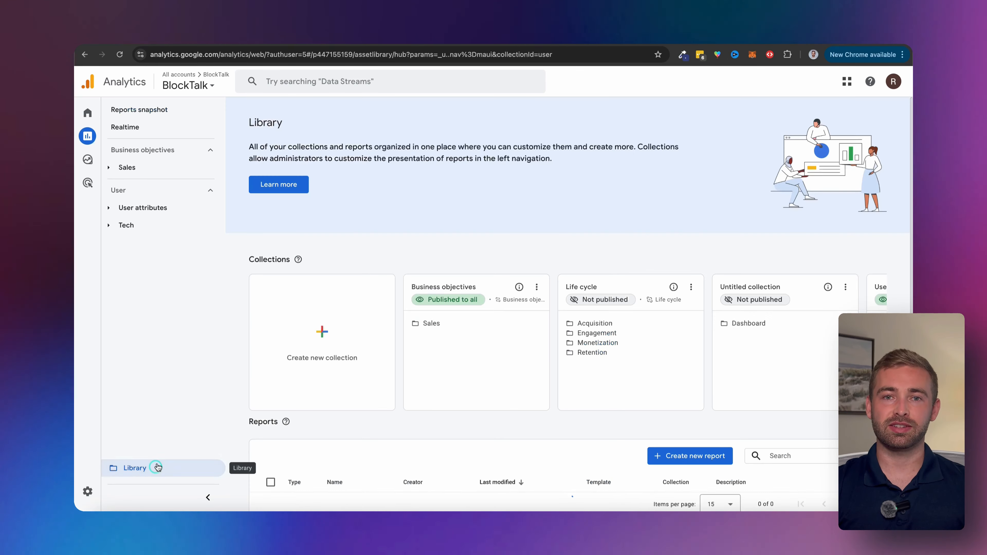
pyautogui.scroll(-1, 363, 306)
pyautogui.click(350, 323)
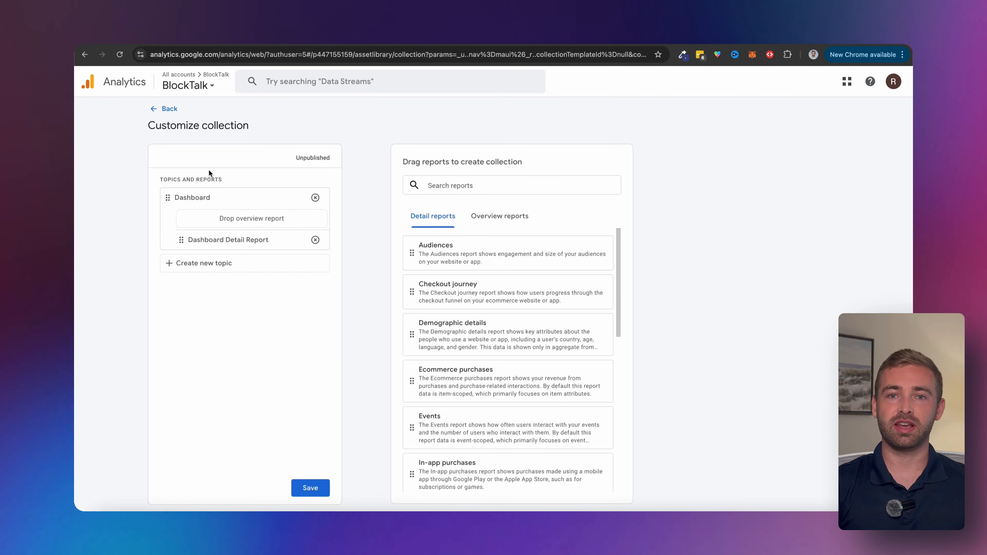
pyautogui.click(210, 157)
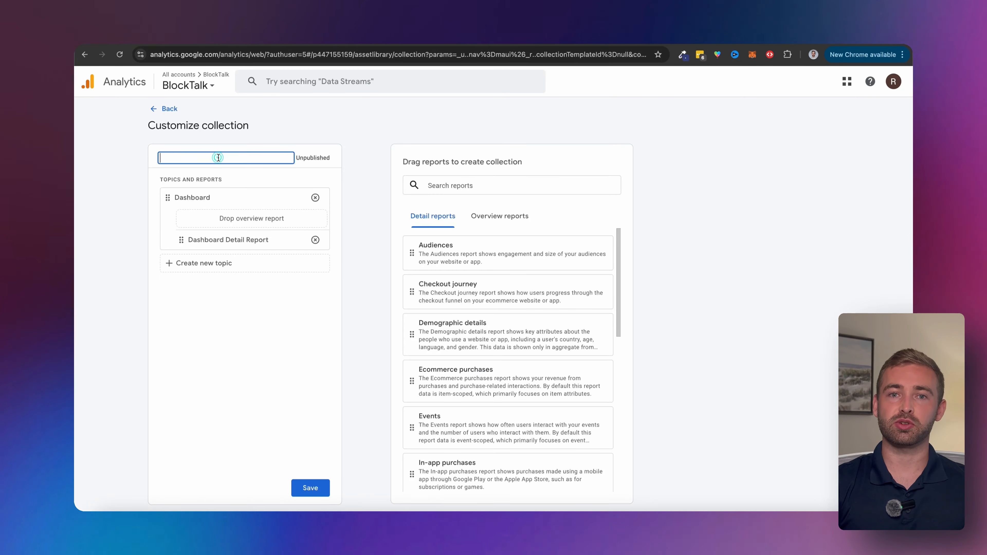
pyautogui.write('Dashboard')
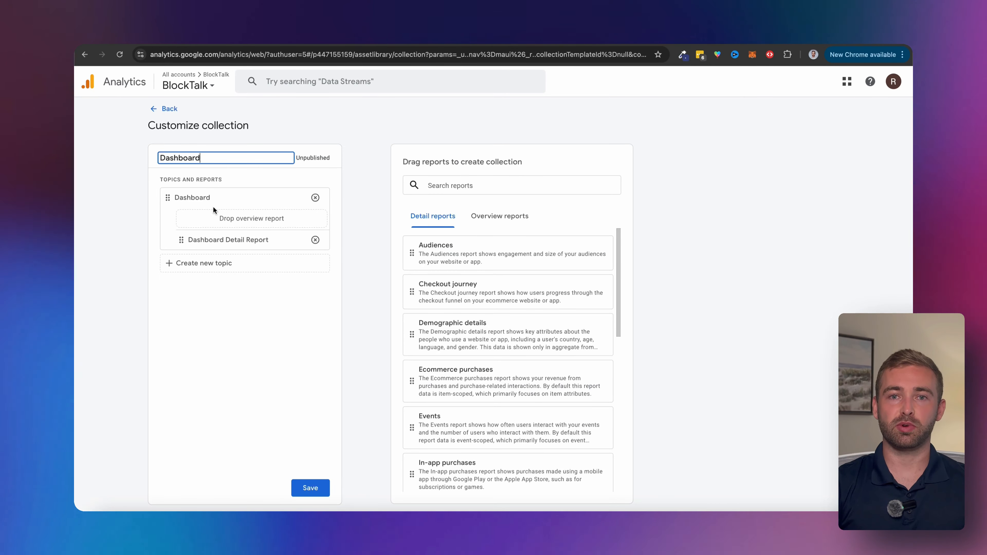
# - Replace the collection's existing topic with a new empty topic named "Dashboard", save the collection and return to the Library
pyautogui.click(315, 198)
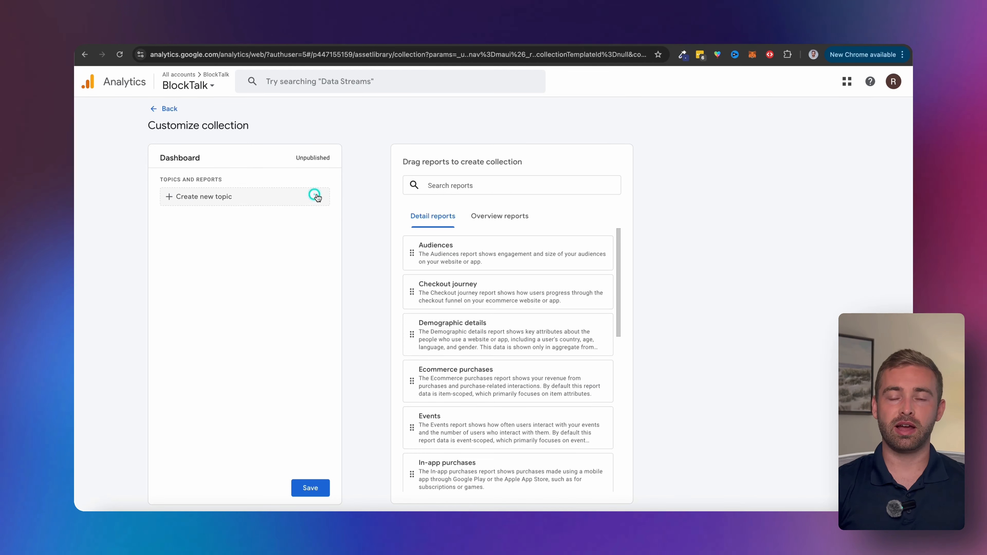
pyautogui.click(227, 196)
pyautogui.write('Dashboard')
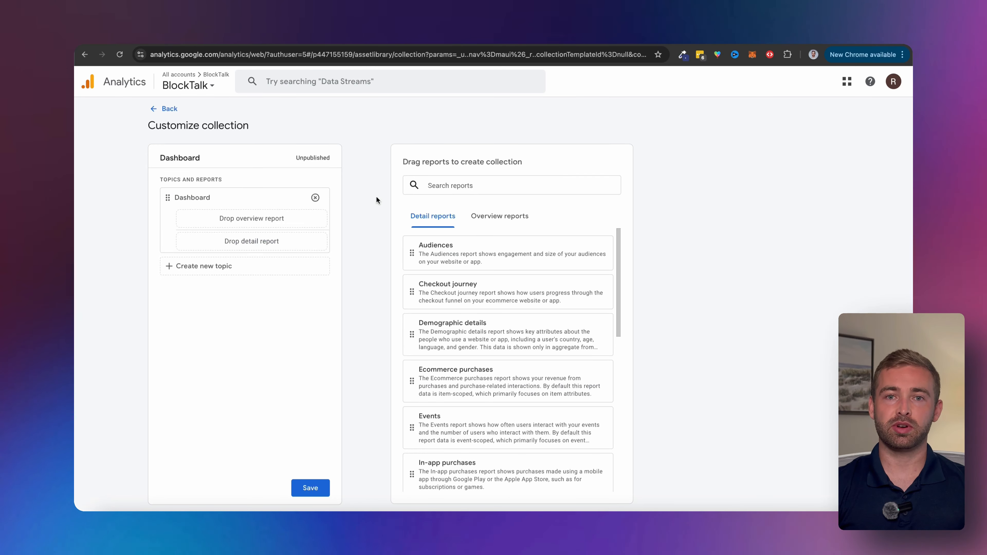
pyautogui.click(316, 487)
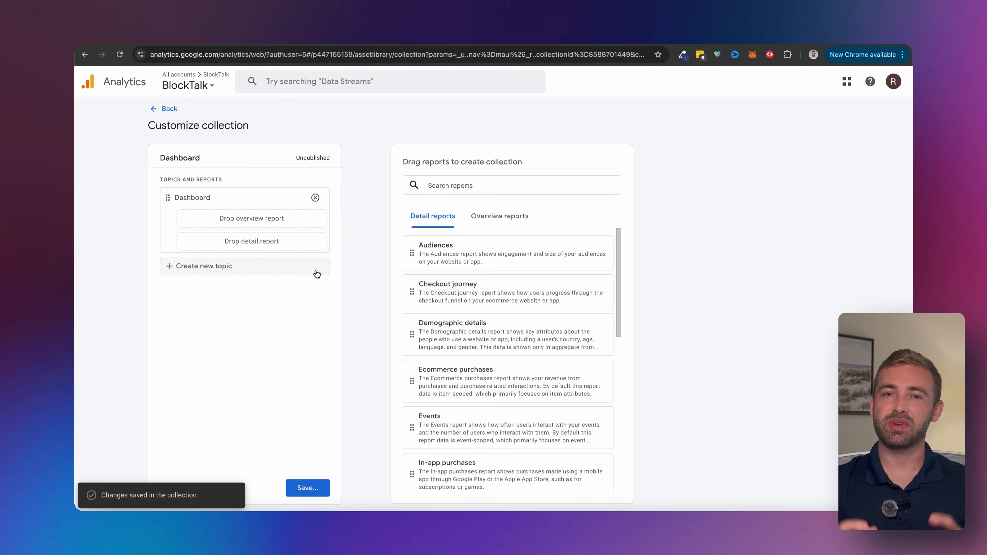
pyautogui.click(164, 109)
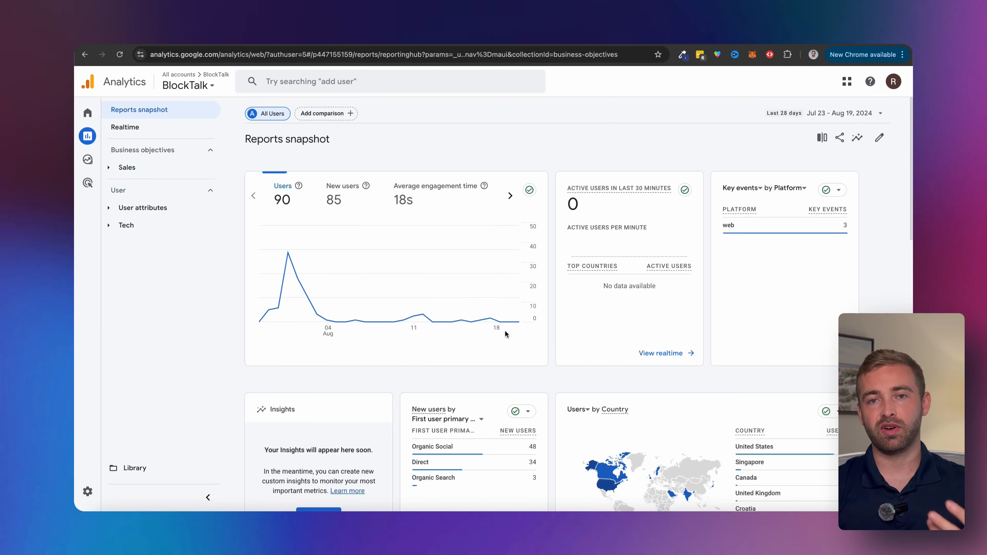
# - Customize the Reports snapshot by adding the New users by First user primary channel group summary card
pyautogui.scroll(-5, 506, 334)
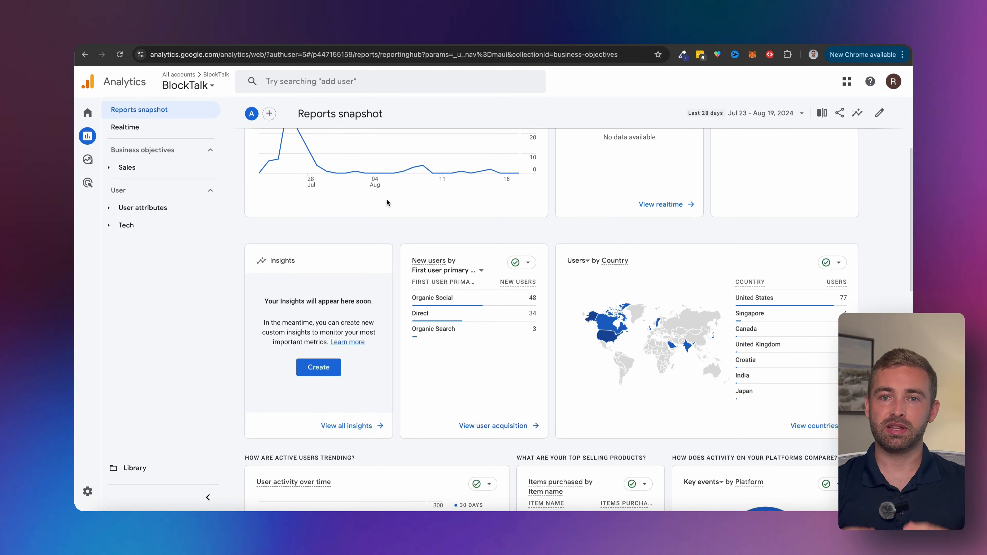
pyautogui.click(515, 426)
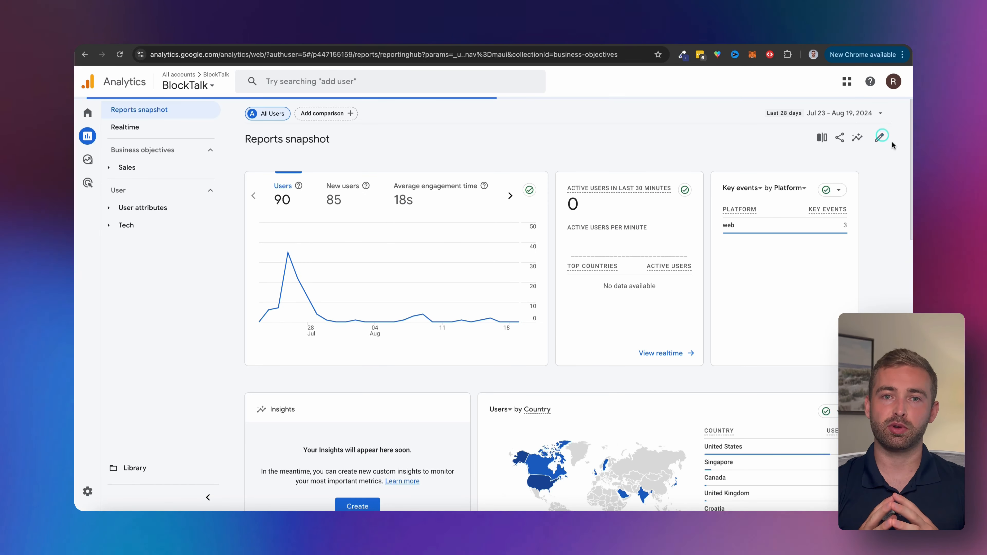
pyautogui.click(880, 138)
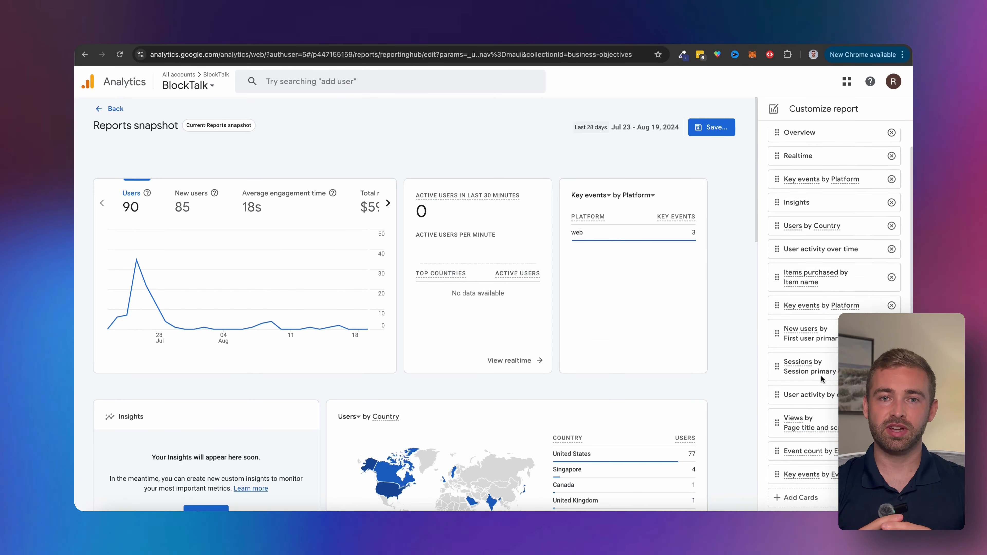
pyautogui.scroll(-5, 835, 350)
pyautogui.click(812, 448)
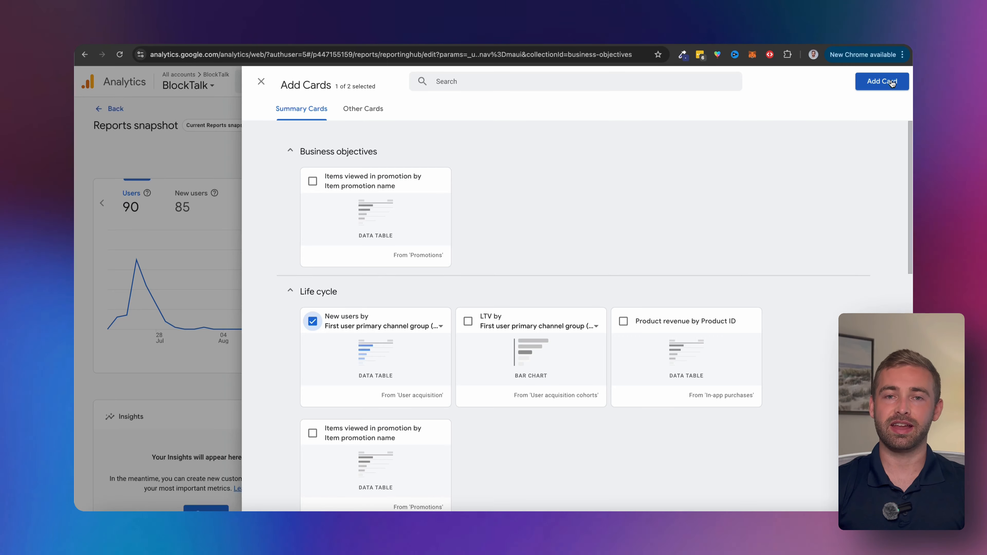
pyautogui.click(883, 81)
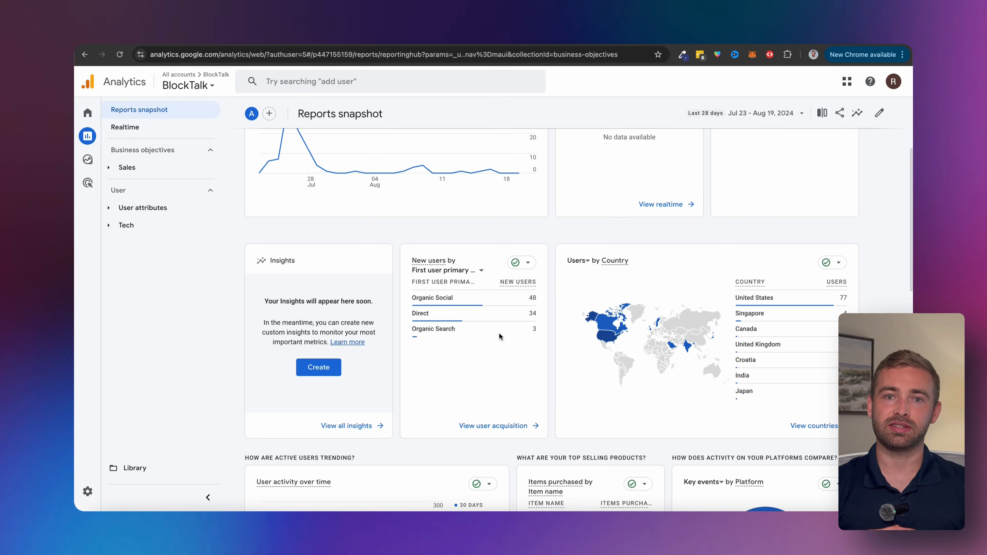
# - Open the User acquisition report from the snapshot and examine its First user primary channel group dimension and table metrics
pyautogui.click(514, 425)
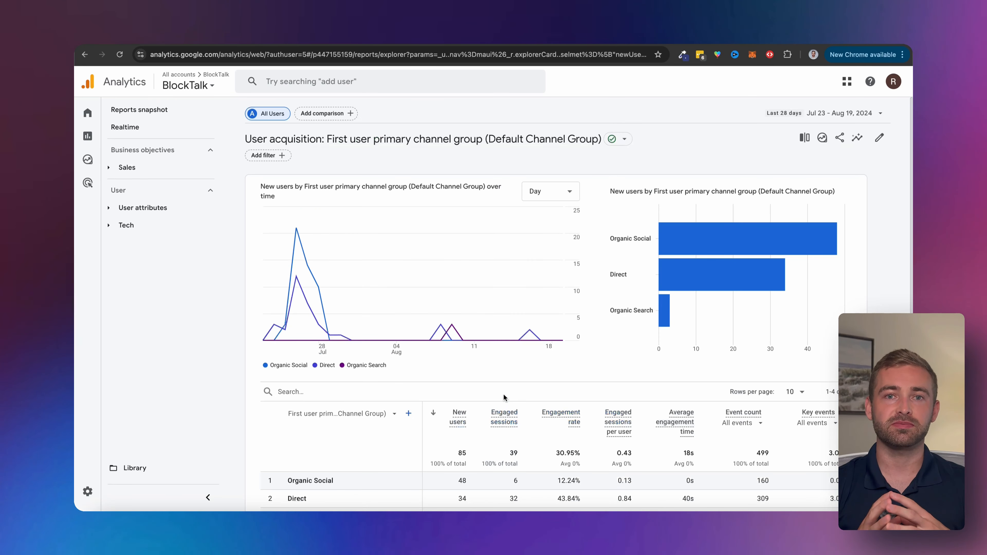
pyautogui.scroll(-3, 503, 393)
pyautogui.moveTo(380, 114); pyautogui.dragTo(461, 114)
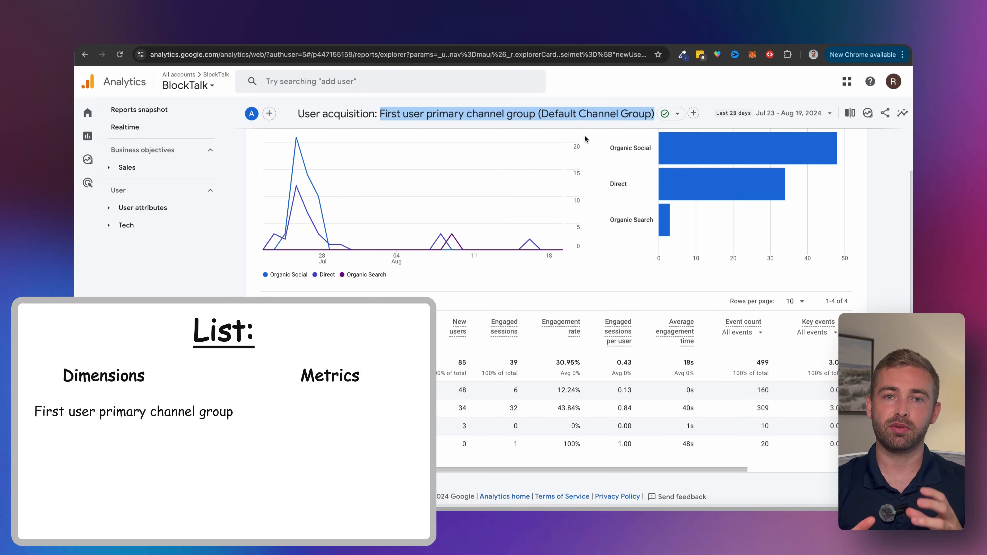
pyautogui.click(622, 109)
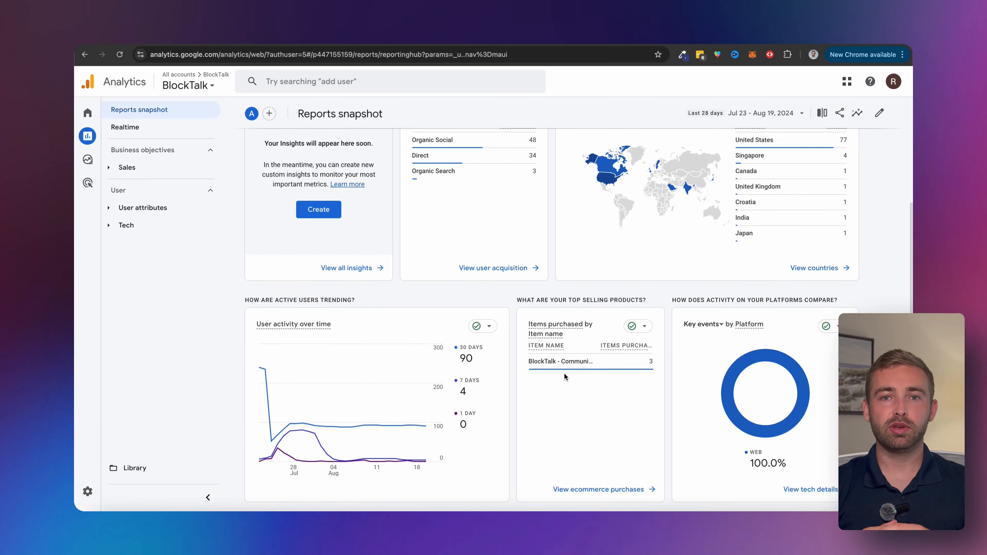
# - Review the remaining Reports snapshot cards and open the Pages and screens report
pyautogui.scroll(-3, 564, 372)
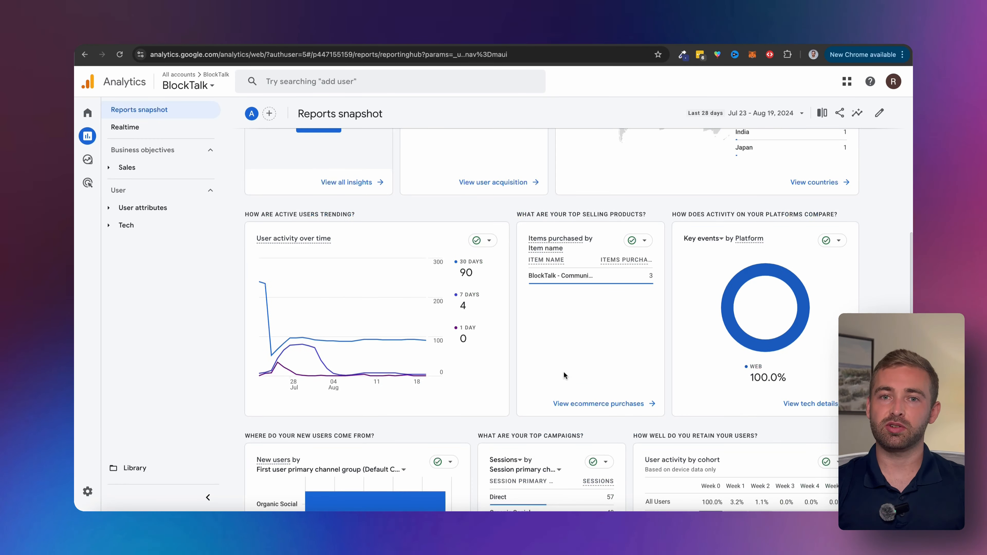
pyautogui.scroll(-4, 563, 370)
pyautogui.scroll(-6, 558, 374)
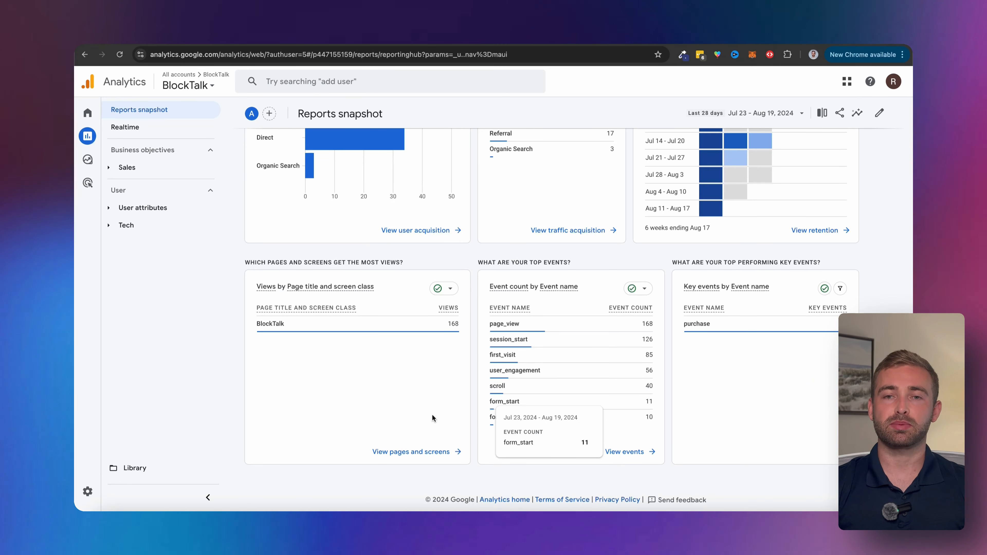
pyautogui.click(410, 460)
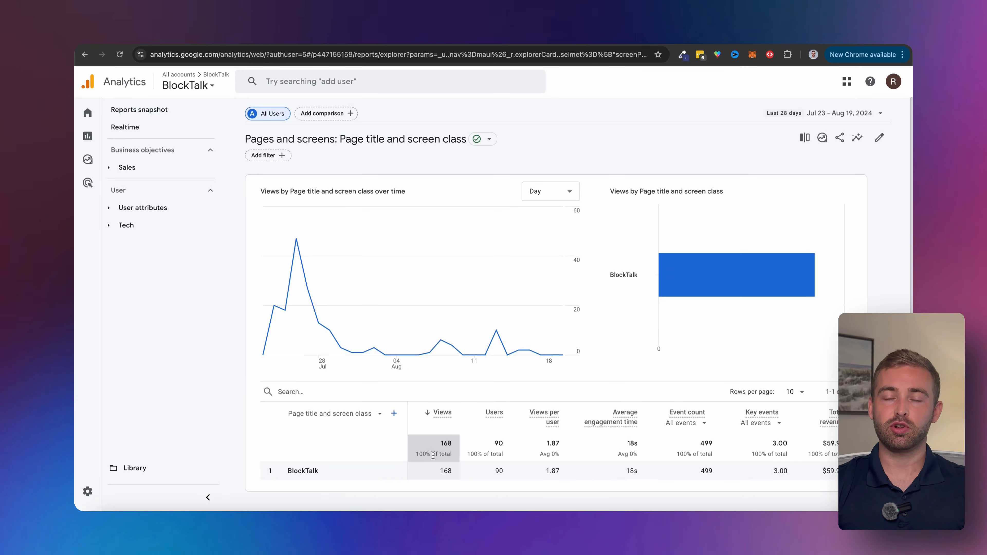
# - Switch the Pages and screens report's primary dimension to Page path and screen class and review the listed pages
pyautogui.scroll(-1, 455, 420)
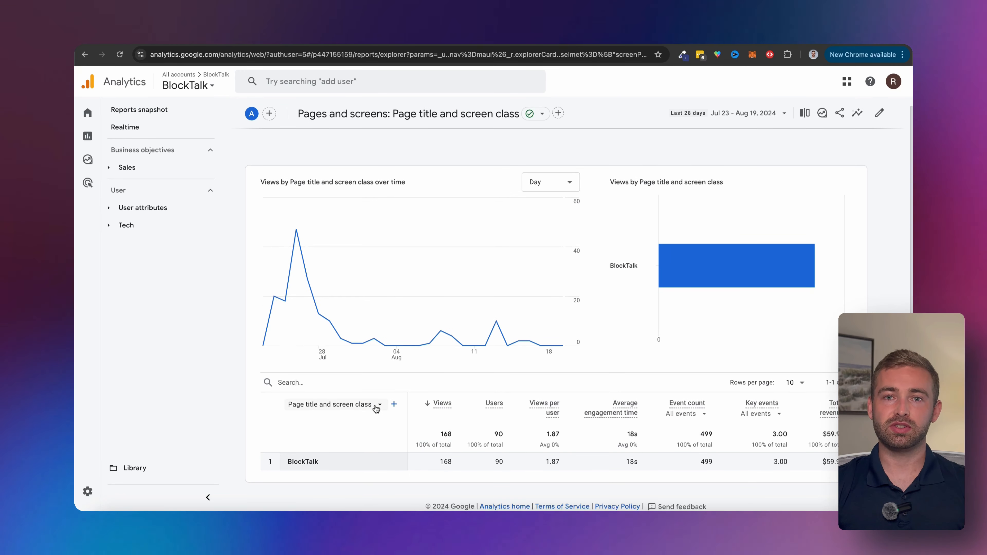
pyautogui.click(376, 407)
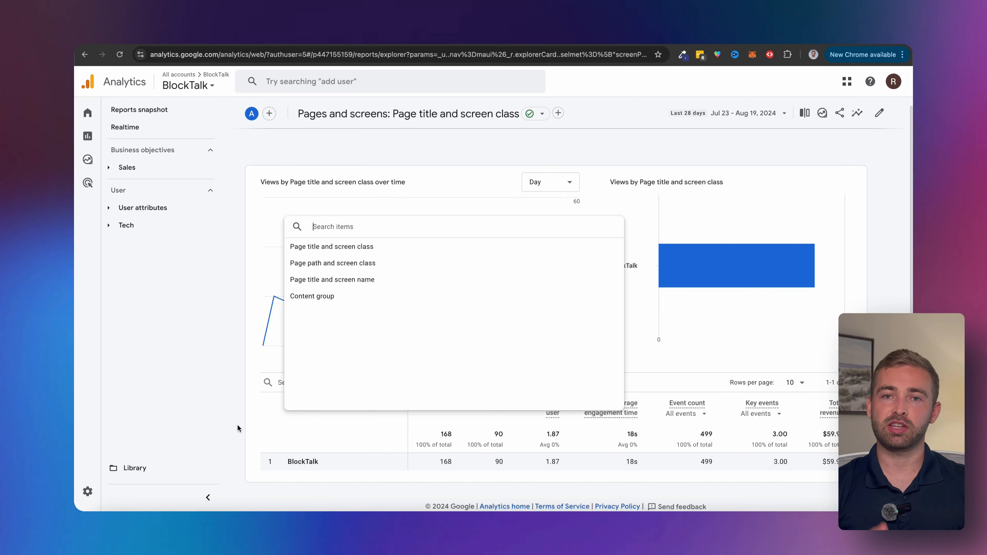
pyautogui.press('Escape')
pyautogui.click(359, 403)
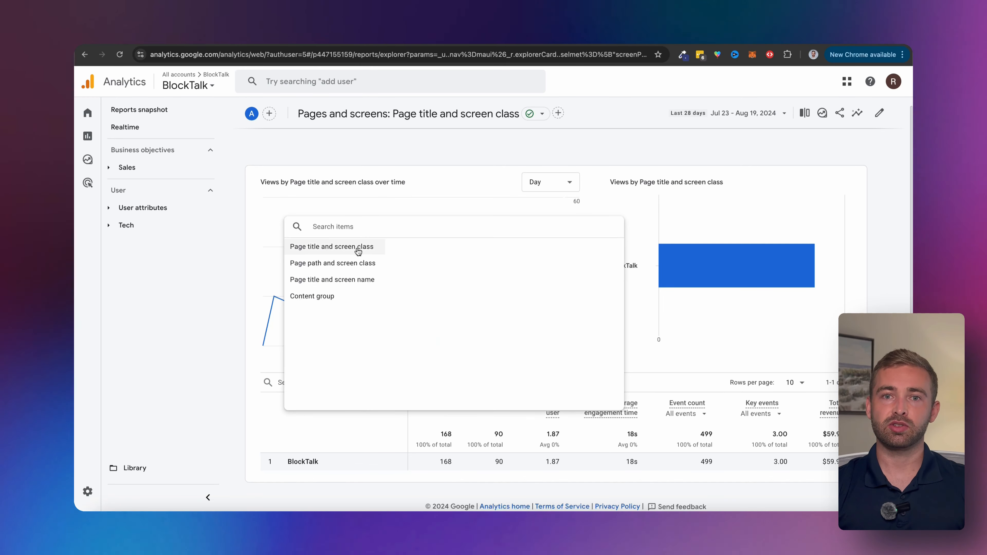
pyautogui.click(365, 268)
pyautogui.scroll(-2, 373, 389)
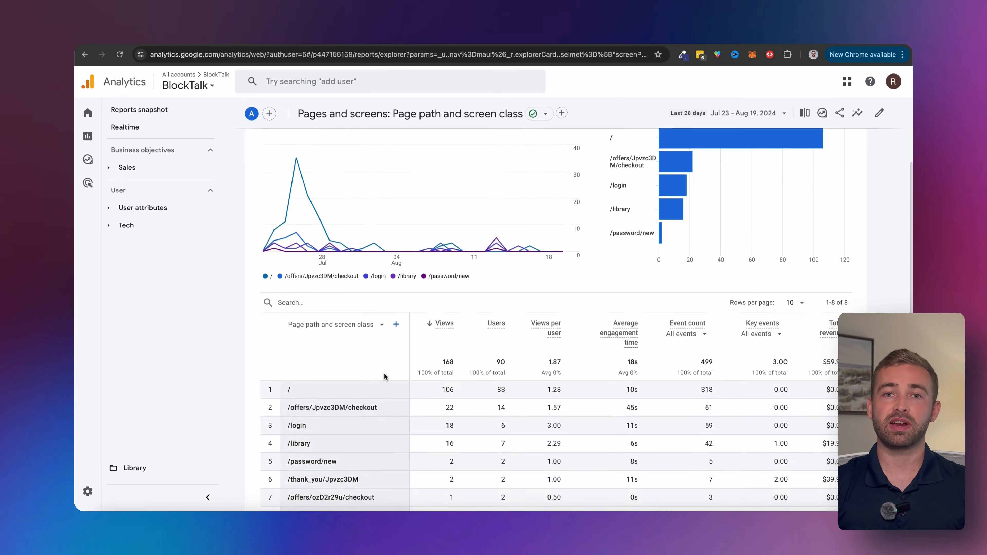
pyautogui.scroll(-2, 384, 376)
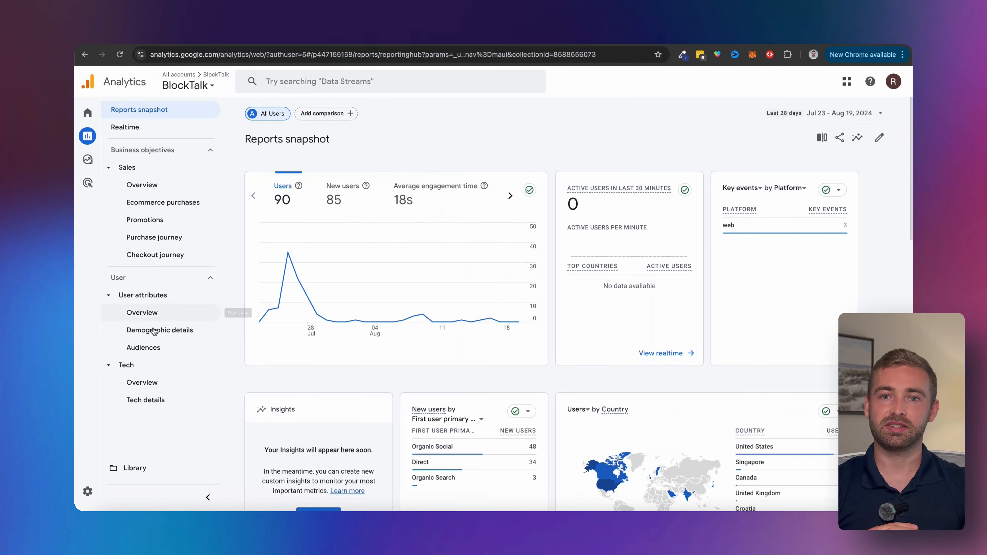
# - Open the Demographic details report for customization and save it as a new report named "Dashboard"
pyautogui.click(149, 331)
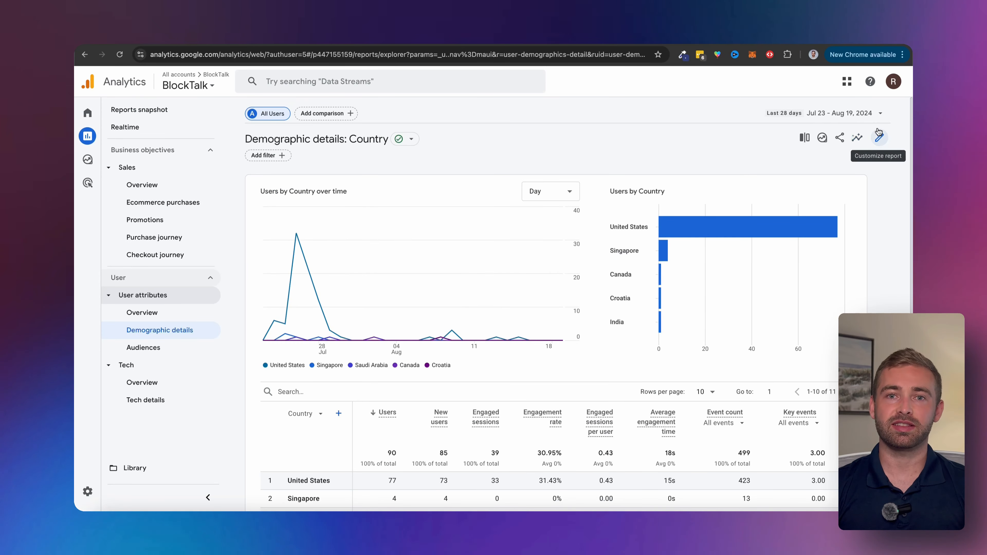
pyautogui.click(712, 127)
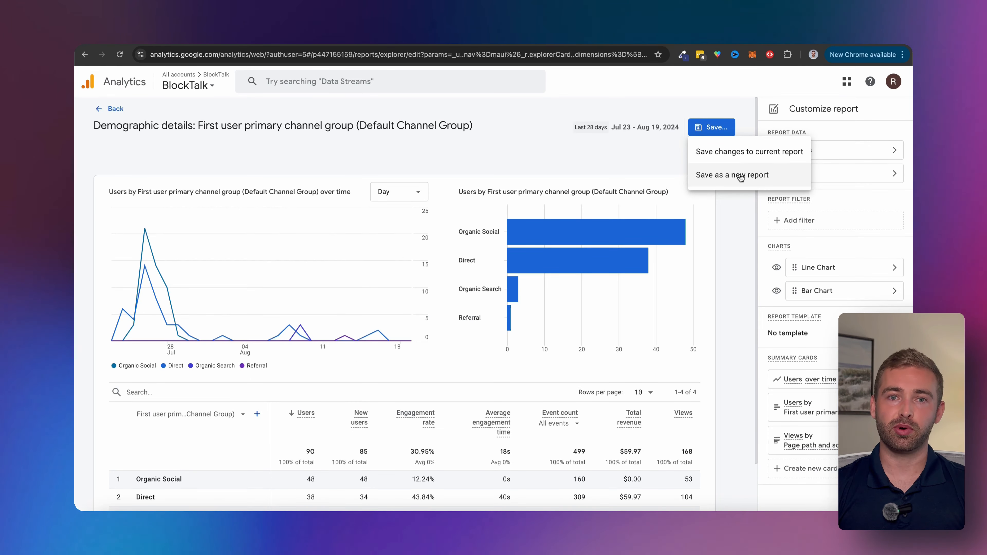
pyautogui.click(741, 176)
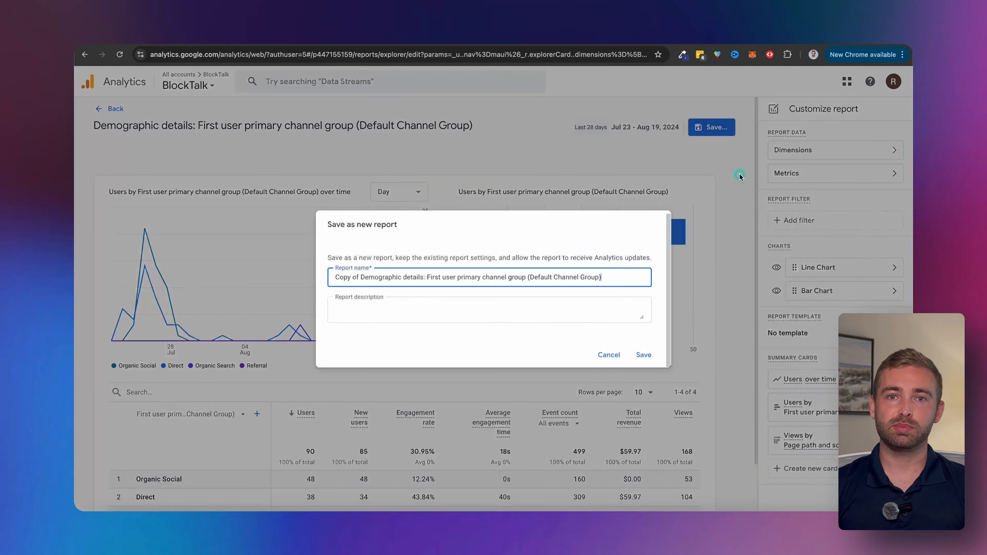
pyautogui.press('super+a')
pyautogui.write('Dashboard')
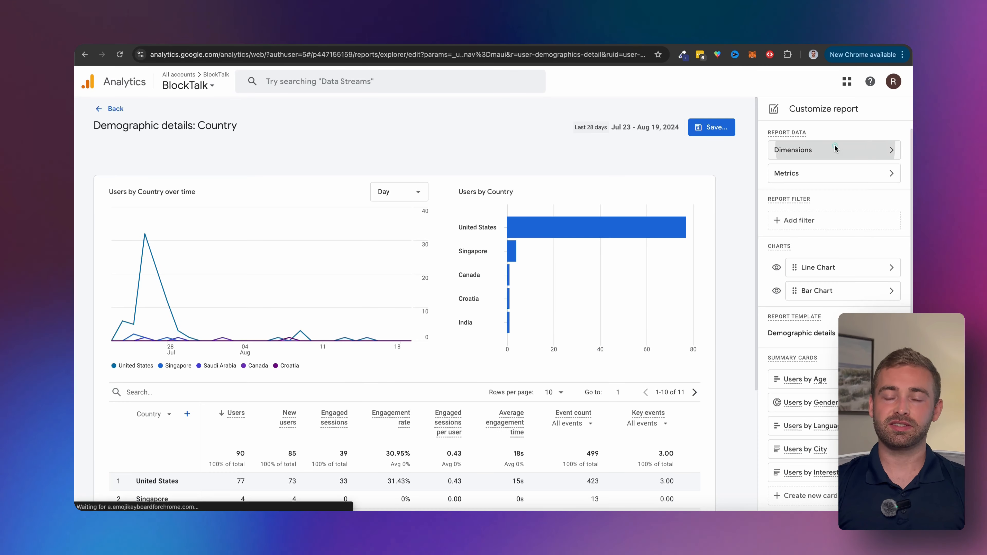
# - Replace the report's primary dimensions with First user primary channel group (Default Channel Group) and Page path and screen class, and apply
pyautogui.click(835, 150)
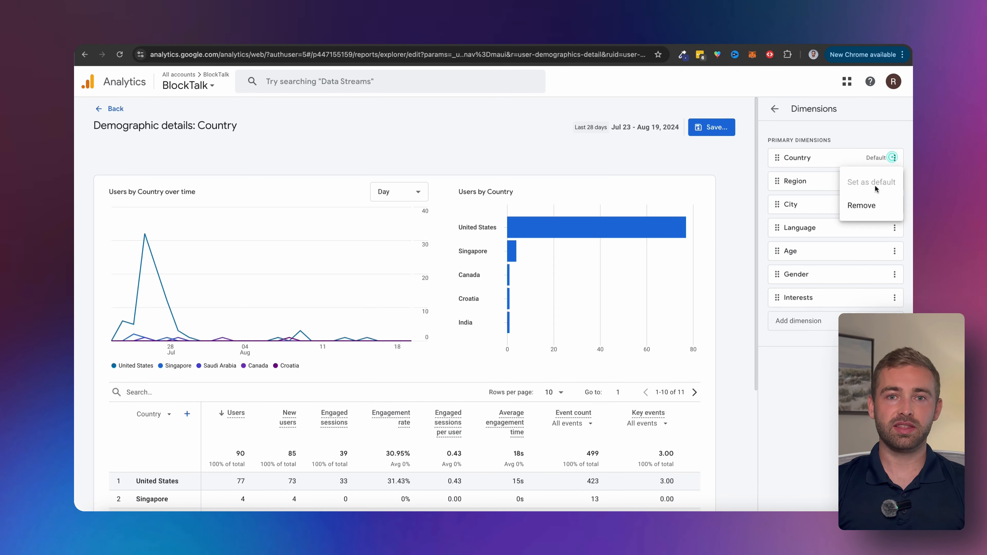
pyautogui.click(858, 208)
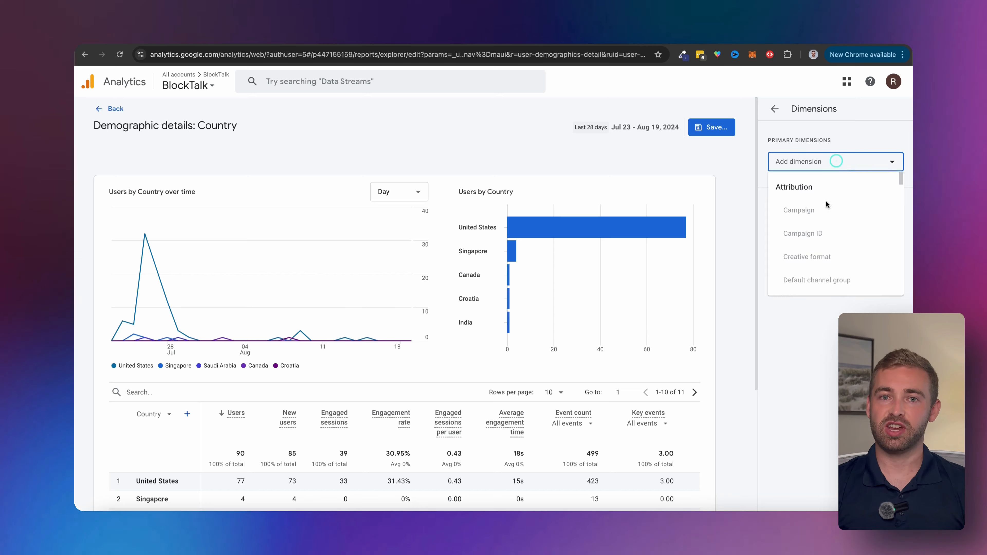
pyautogui.write('first user o')
pyautogui.press('BackSpace')
pyautogui.write('prim')
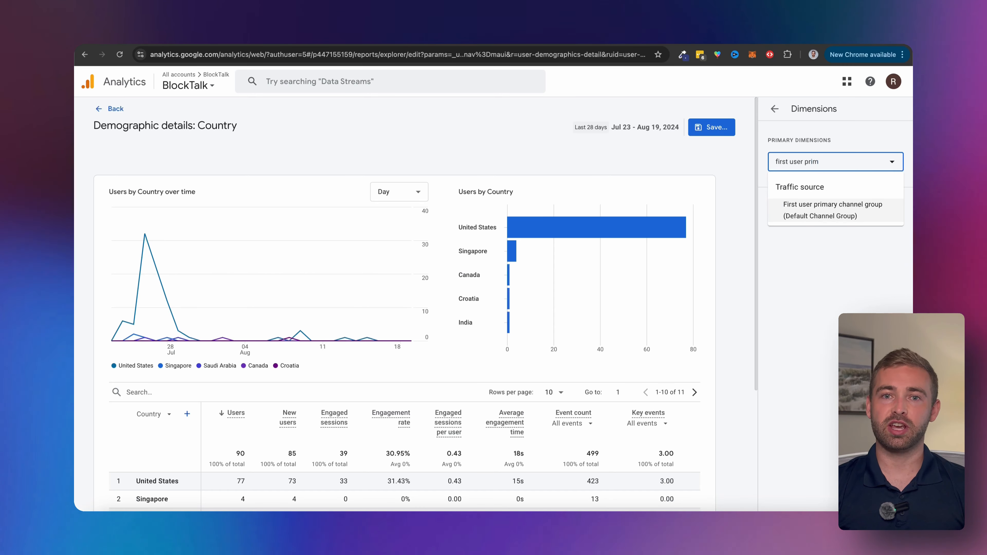
pyautogui.click(840, 208)
pyautogui.write('page path')
pyautogui.click(859, 296)
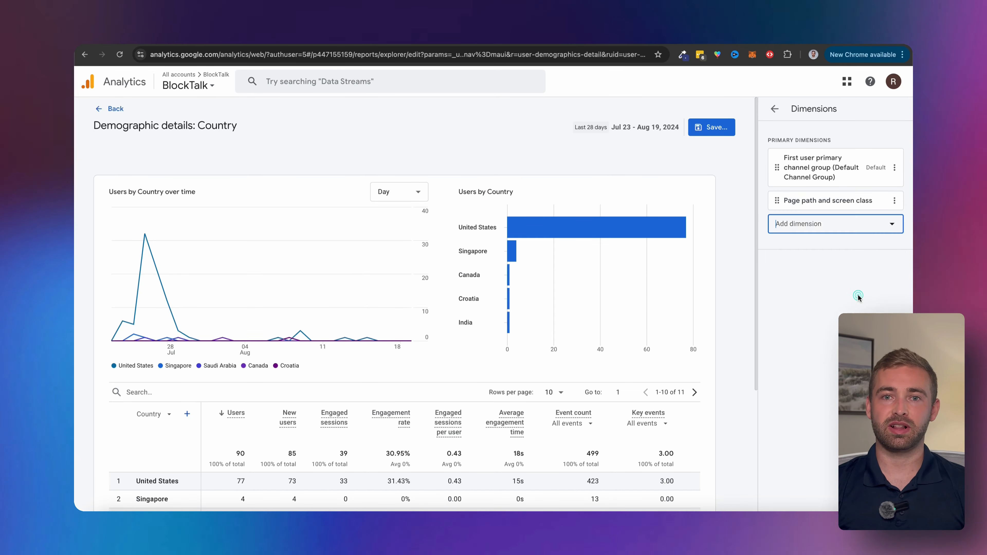
pyautogui.click(888, 498)
# - Remove the Engaged sessions, Engaged sessions per user, Key events and User key event rate metrics, add Views, and apply the changes
pyautogui.click(840, 174)
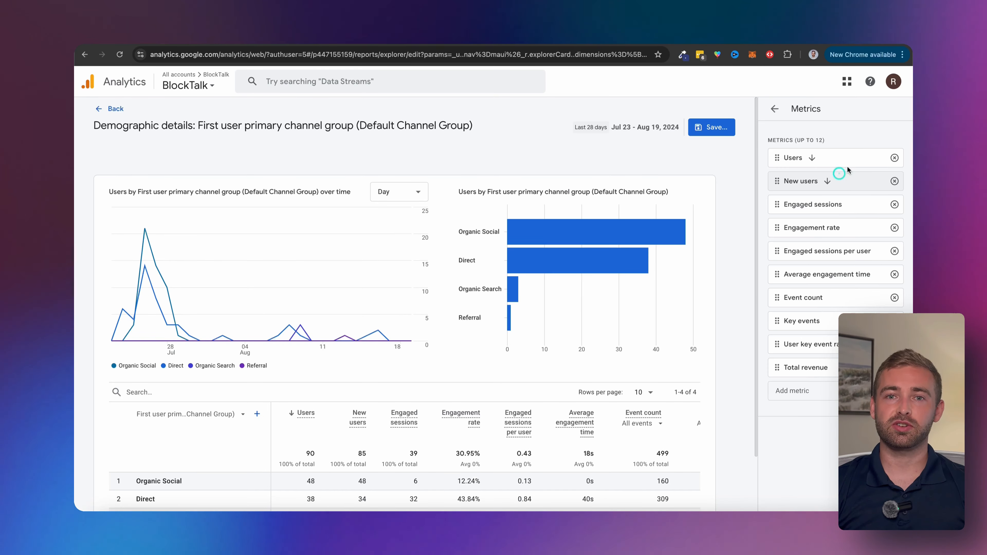
pyautogui.click(894, 204)
pyautogui.click(894, 228)
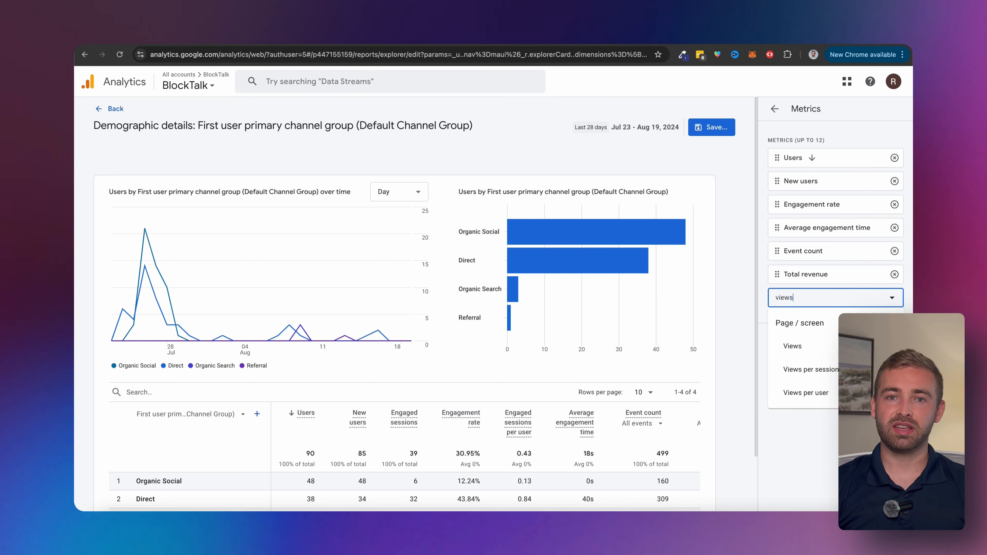
pyautogui.click(793, 346)
pyautogui.click(887, 497)
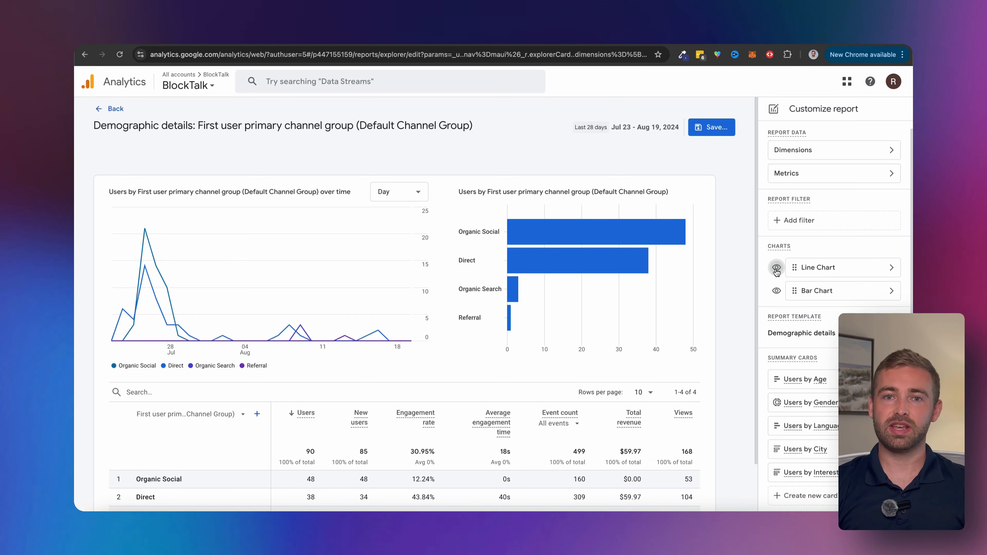
# - Check the report's chart visibility options and unlink the report from the Demographic details template
pyautogui.click(777, 270)
pyautogui.click(777, 292)
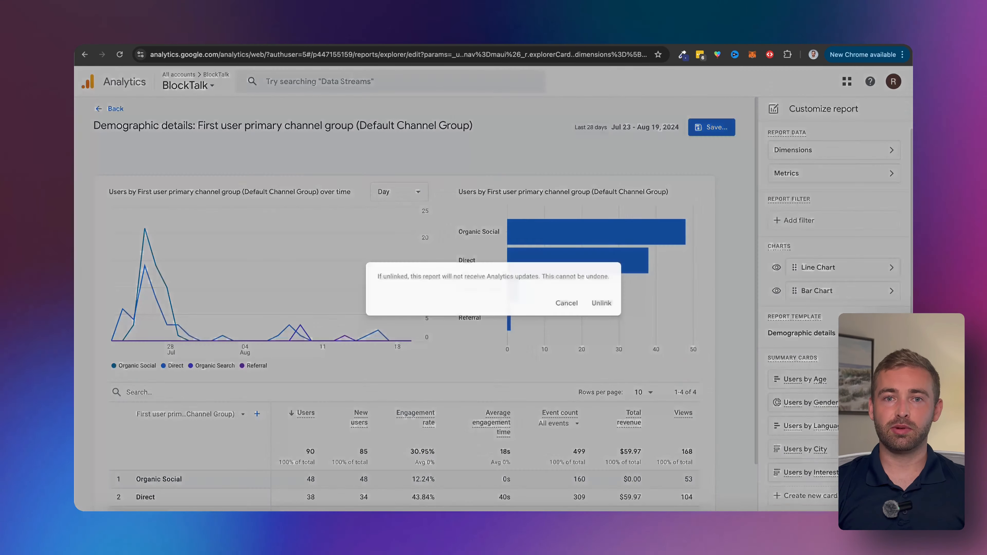
pyautogui.click(889, 332)
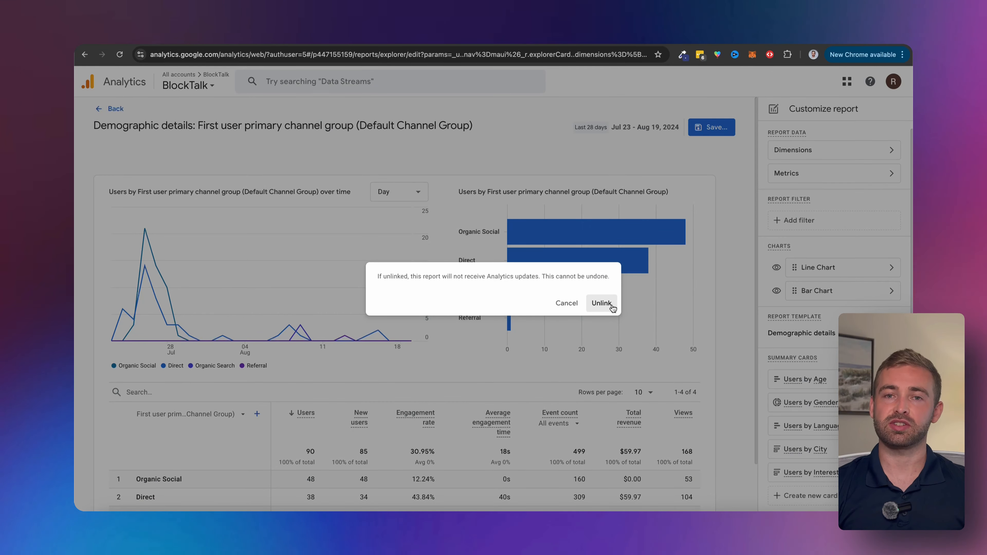
pyautogui.click(601, 304)
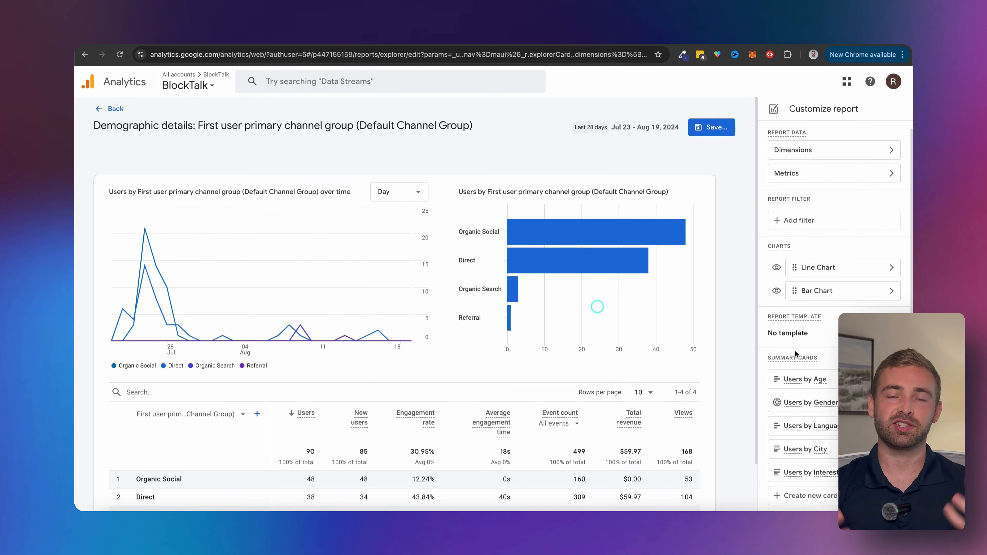
pyautogui.scroll(-1, 836, 353)
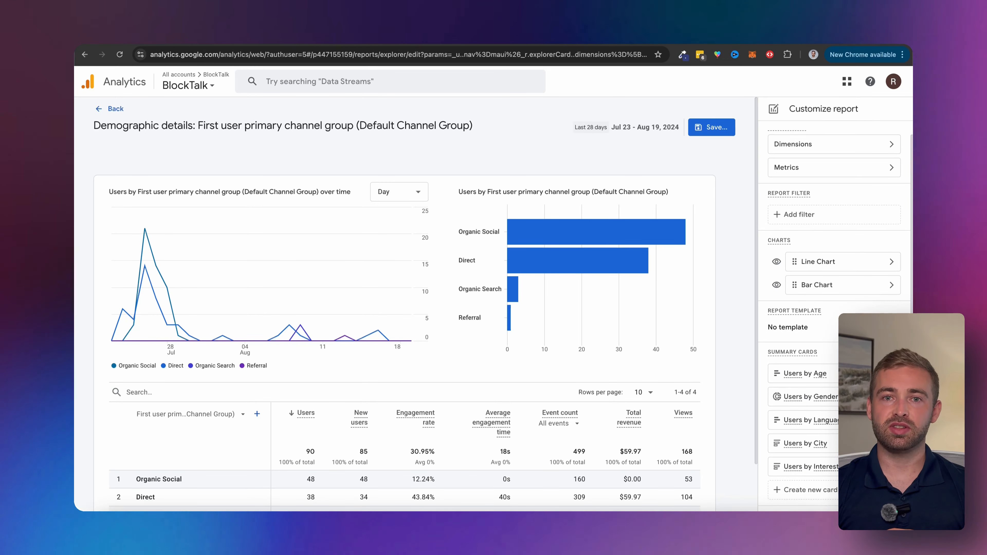
# - Delete the report's existing summary cards: Users by Age, Gender, Language, City and Interests
pyautogui.click(891, 373)
pyautogui.click(831, 428)
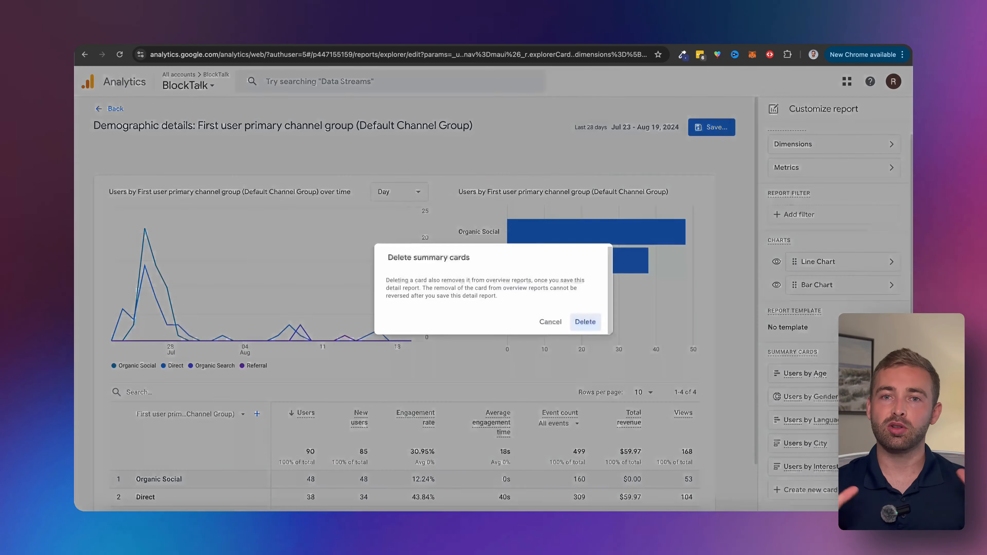
pyautogui.click(581, 321)
pyautogui.click(831, 435)
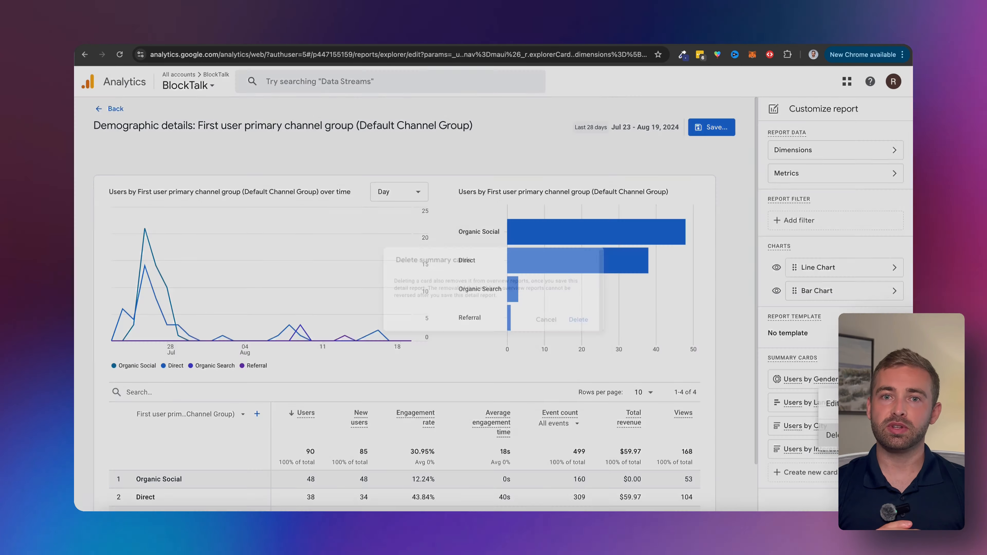
pyautogui.click(581, 316)
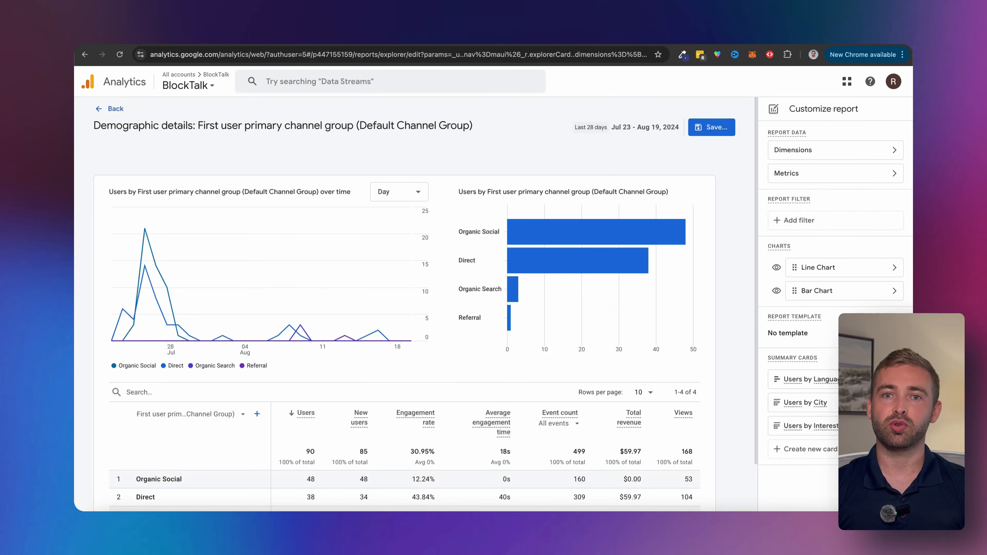
pyautogui.click(892, 379)
pyautogui.click(830, 435)
pyautogui.click(586, 322)
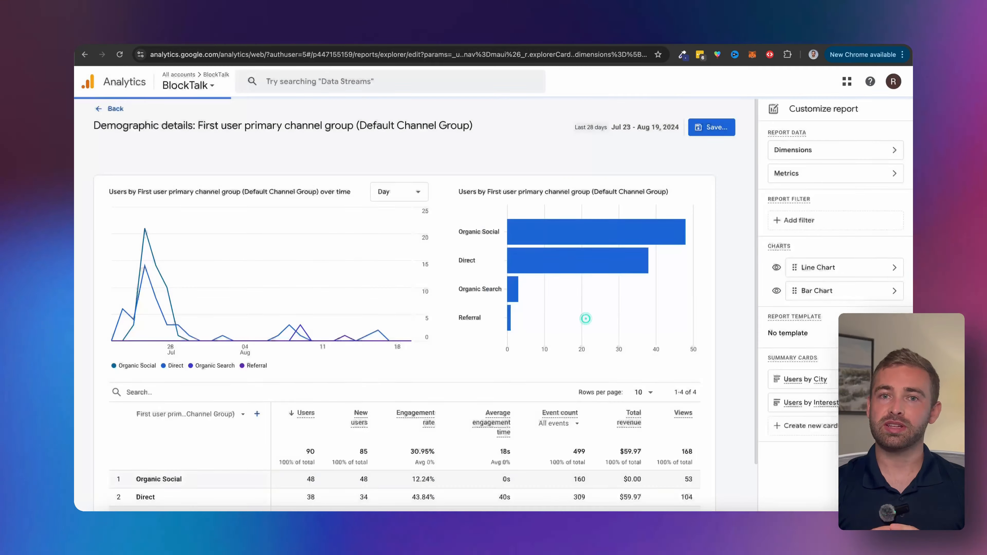
pyautogui.click(891, 379)
pyautogui.click(830, 435)
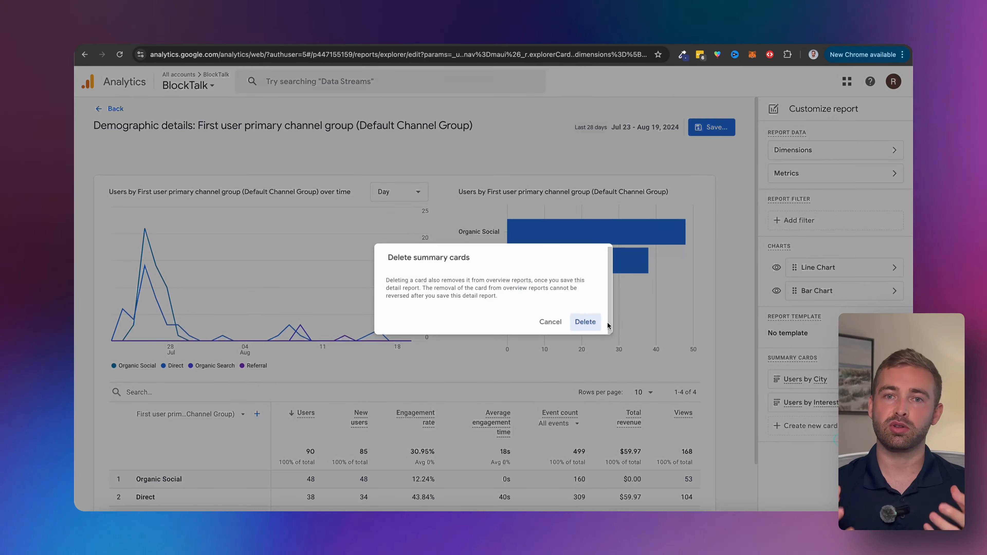
pyautogui.click(582, 323)
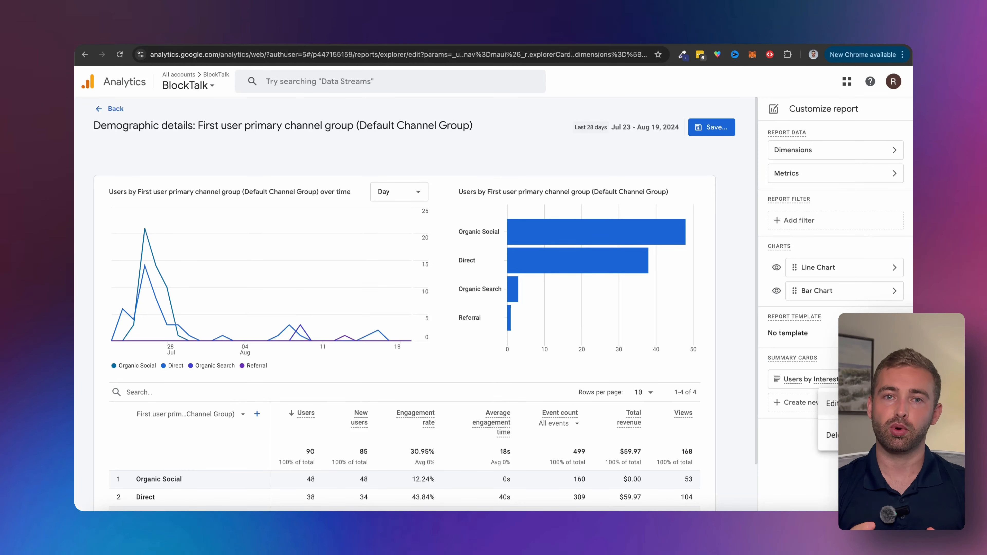
pyautogui.click(831, 435)
pyautogui.click(589, 323)
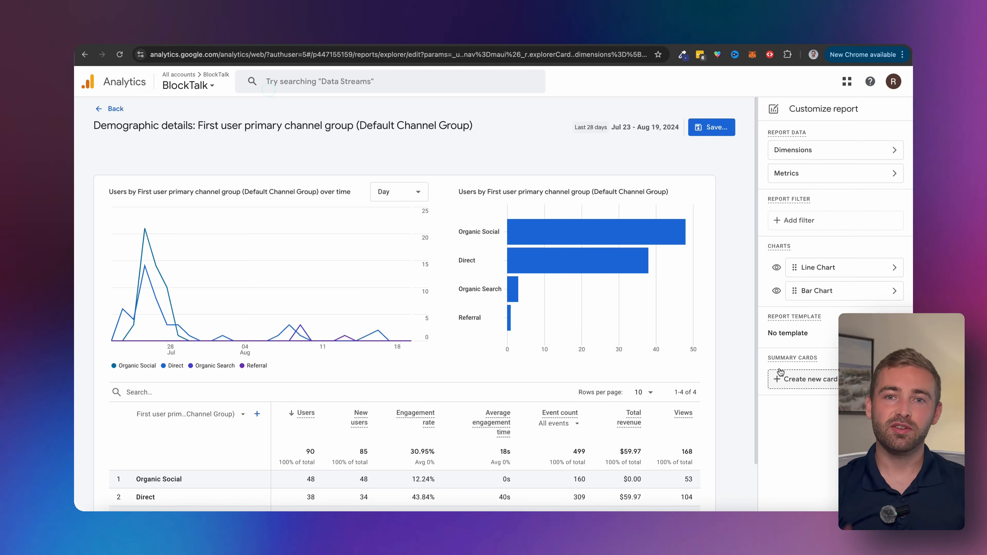
# - Create a summary card with the Users metric shown as a line chart over time, and apply it
pyautogui.click(823, 383)
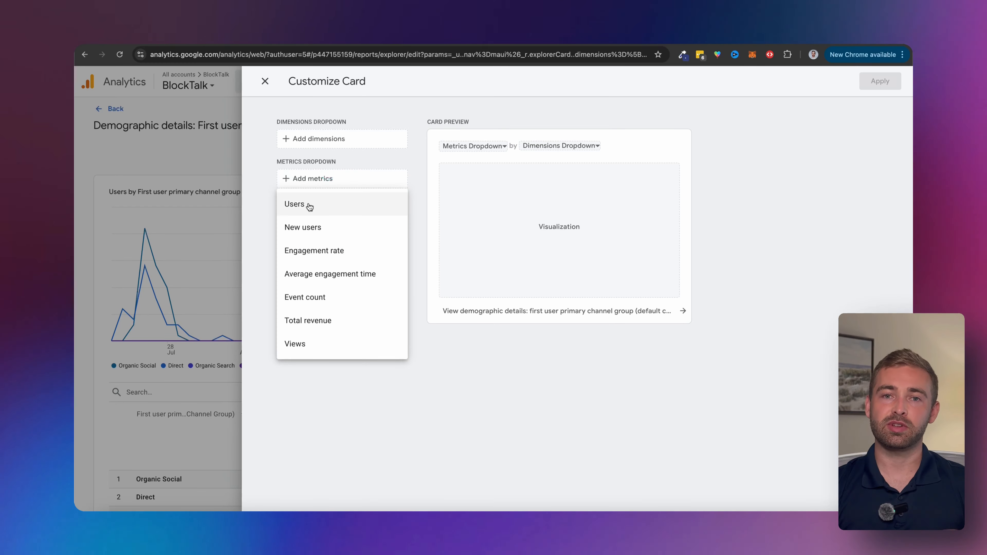
pyautogui.click(318, 205)
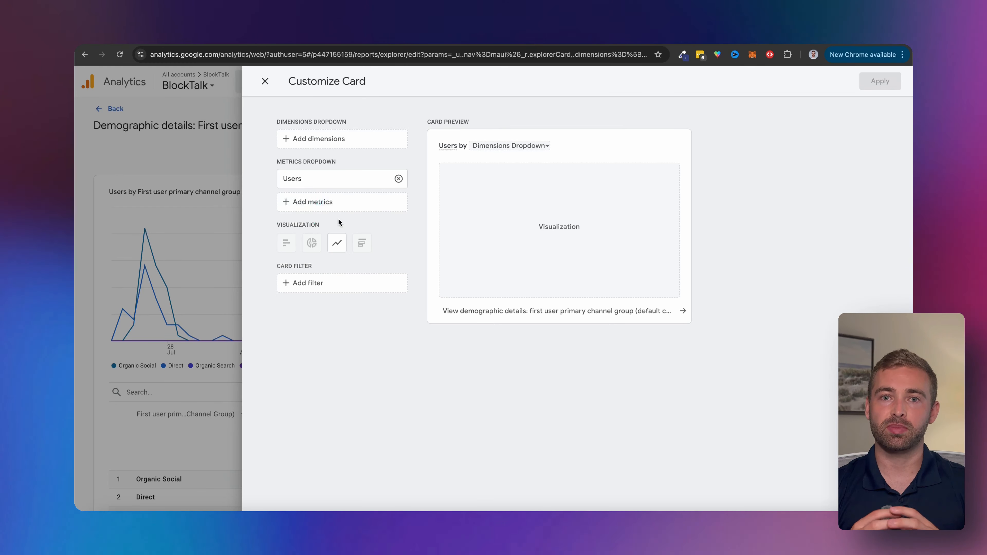
pyautogui.click(337, 243)
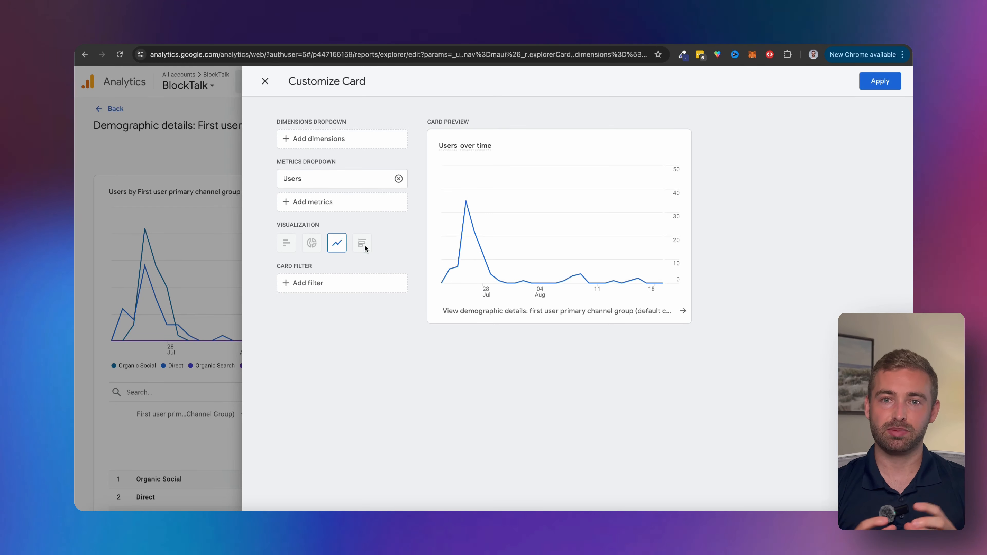
pyautogui.click(879, 81)
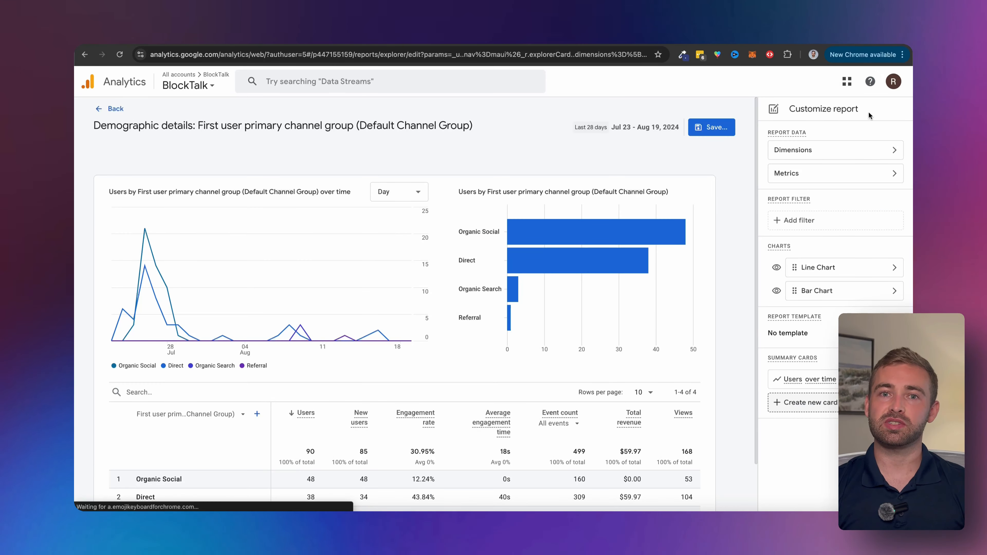
# - Create a summary card showing Users by First user primary channel group (Default Channel Group) as a bar chart, and apply it
pyautogui.click(814, 410)
pyautogui.click(327, 138)
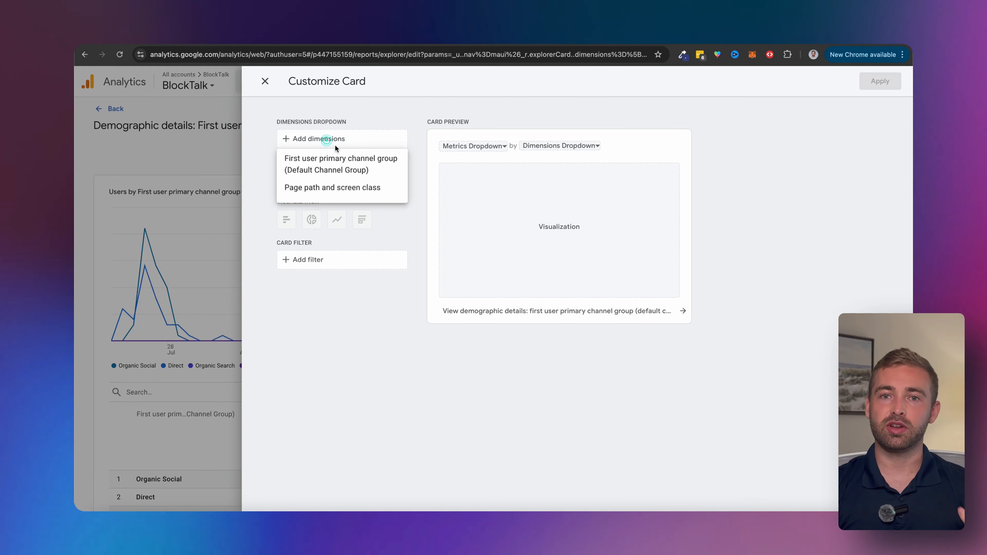
pyautogui.click(367, 171)
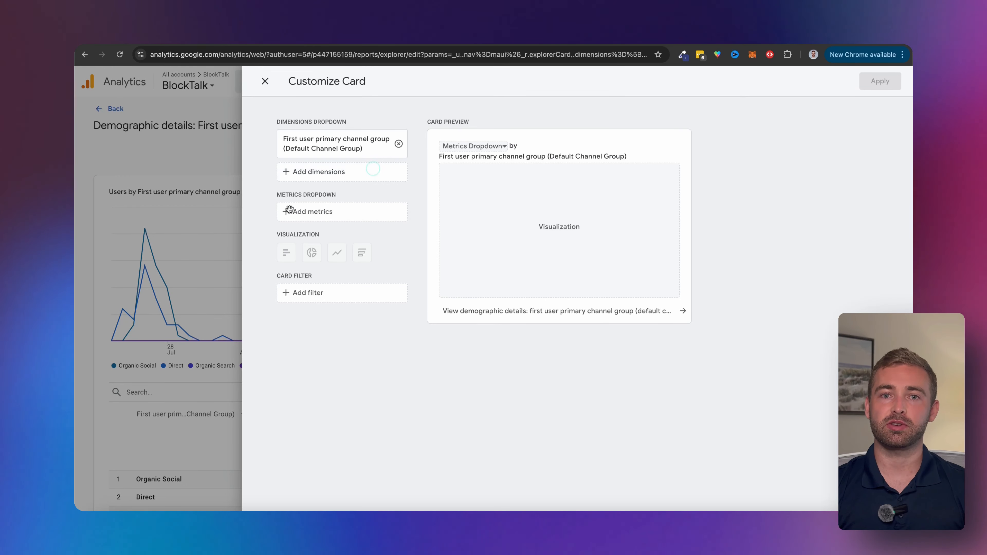
pyautogui.click(344, 215)
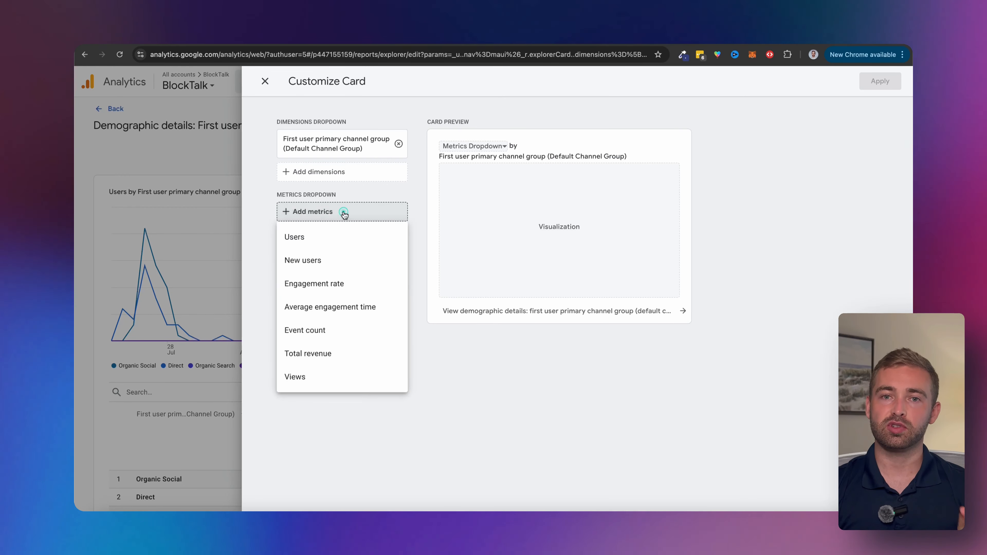
pyautogui.click(319, 241)
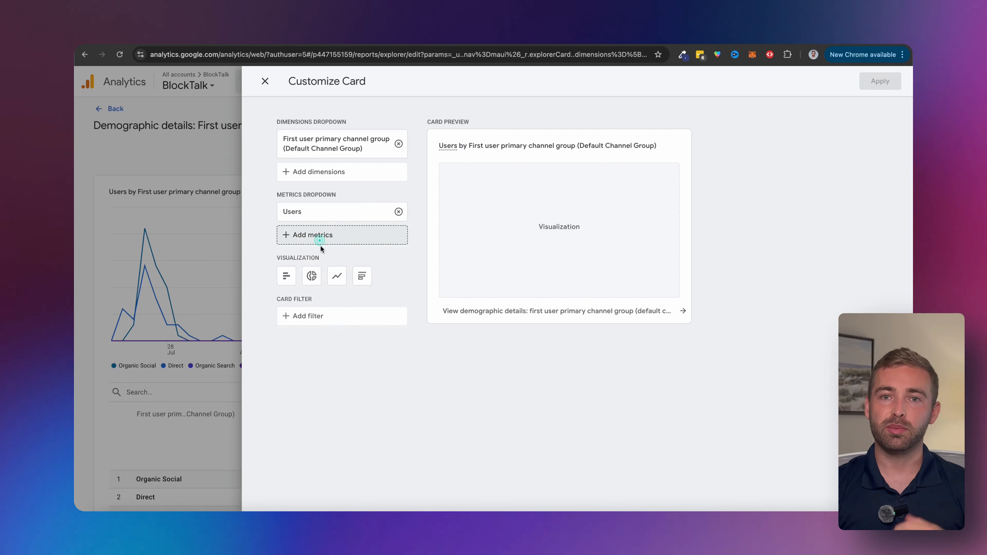
pyautogui.click(288, 280)
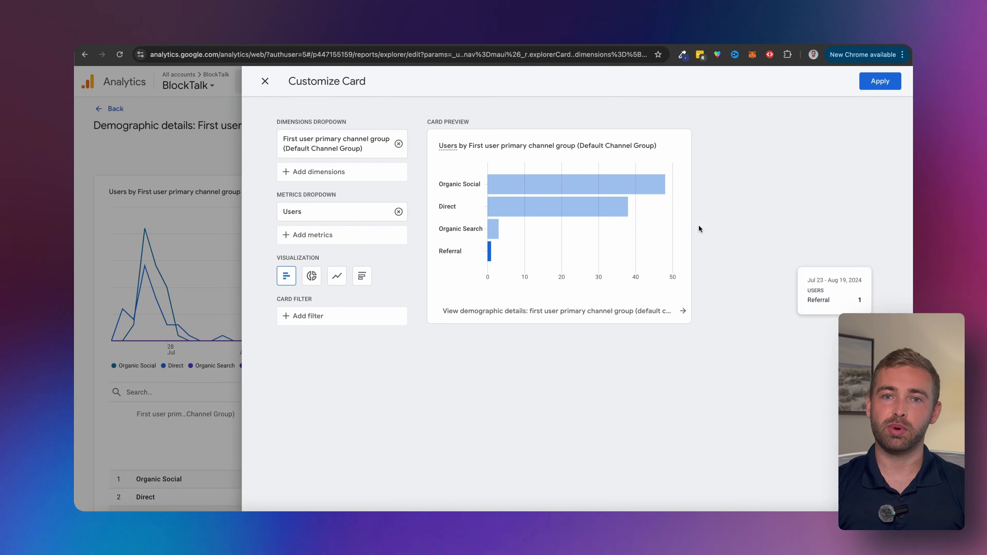
pyautogui.click(870, 89)
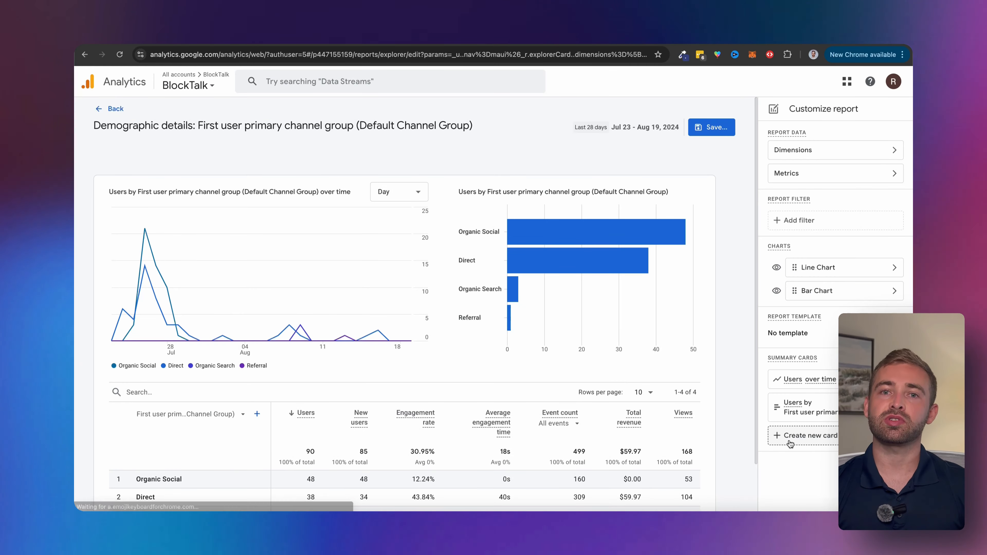
# - Create a summary card showing Views by Page path and screen class as a table, and apply it
pyautogui.click(788, 435)
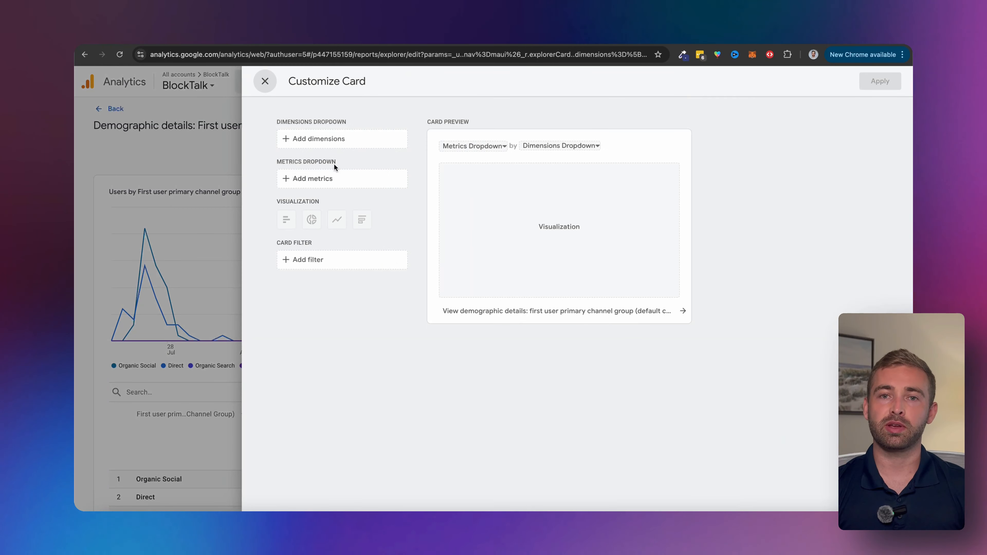
pyautogui.click(351, 139)
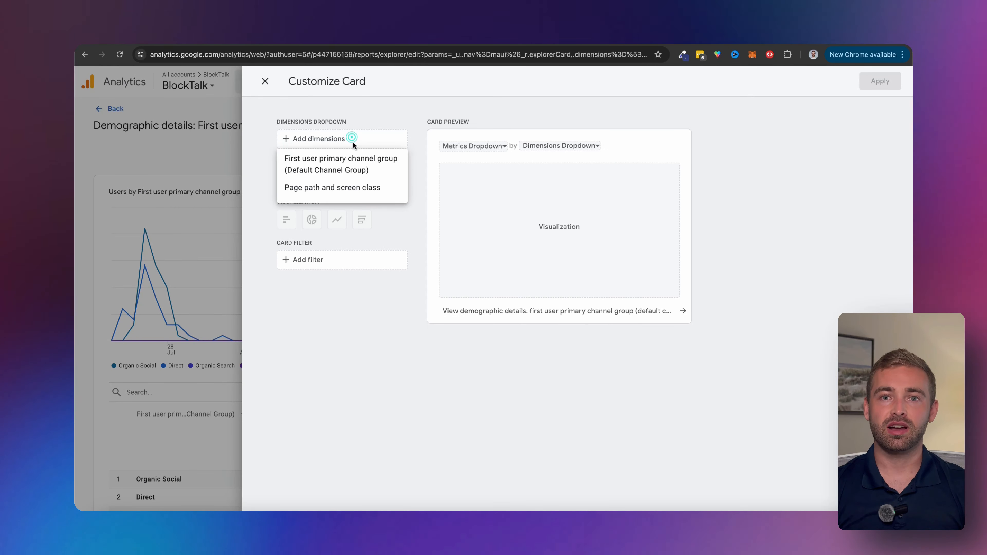
pyautogui.click(387, 189)
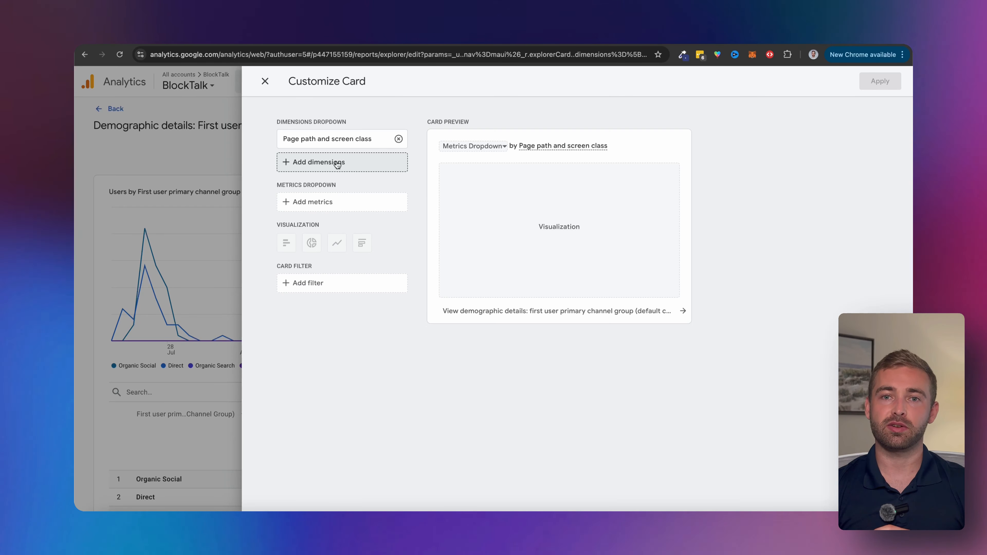
pyautogui.click(351, 206)
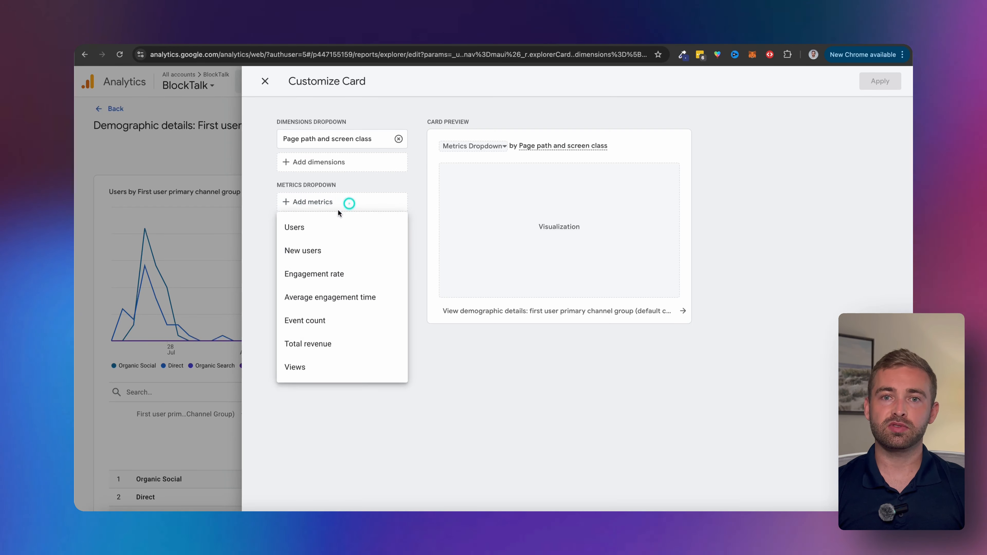
pyautogui.click(318, 369)
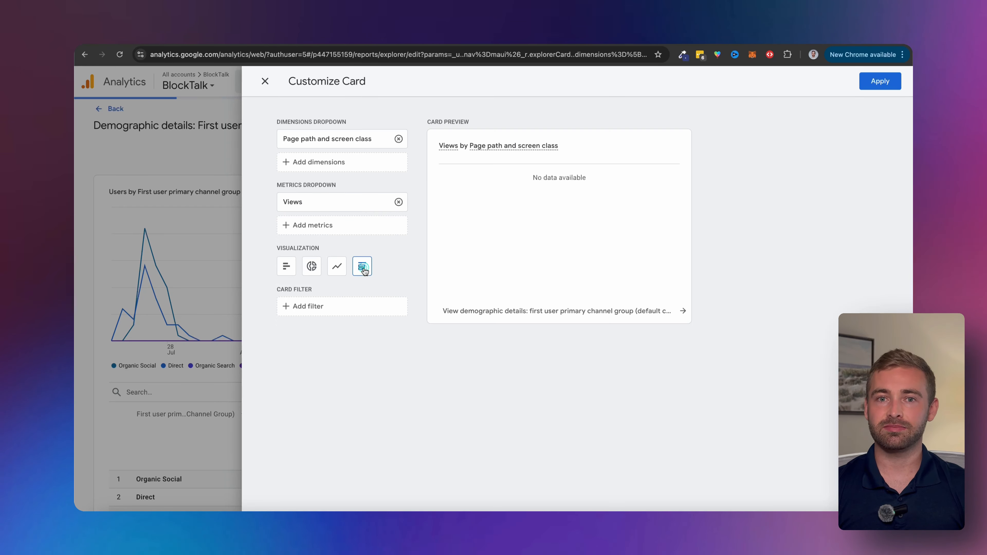
pyautogui.click(879, 81)
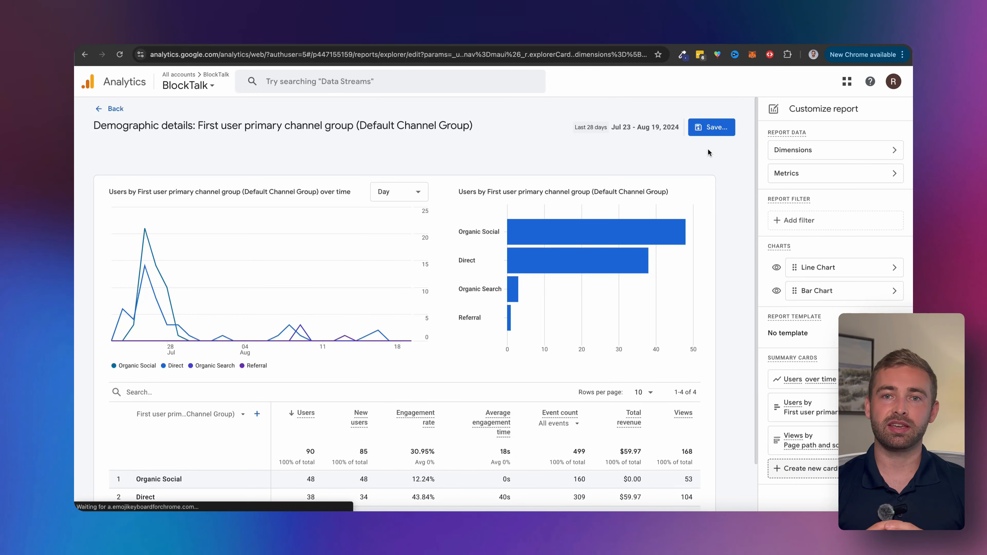
# - Save the customized report as a new report named "Dashboard Detail Report" and return to the Library
pyautogui.click(712, 133)
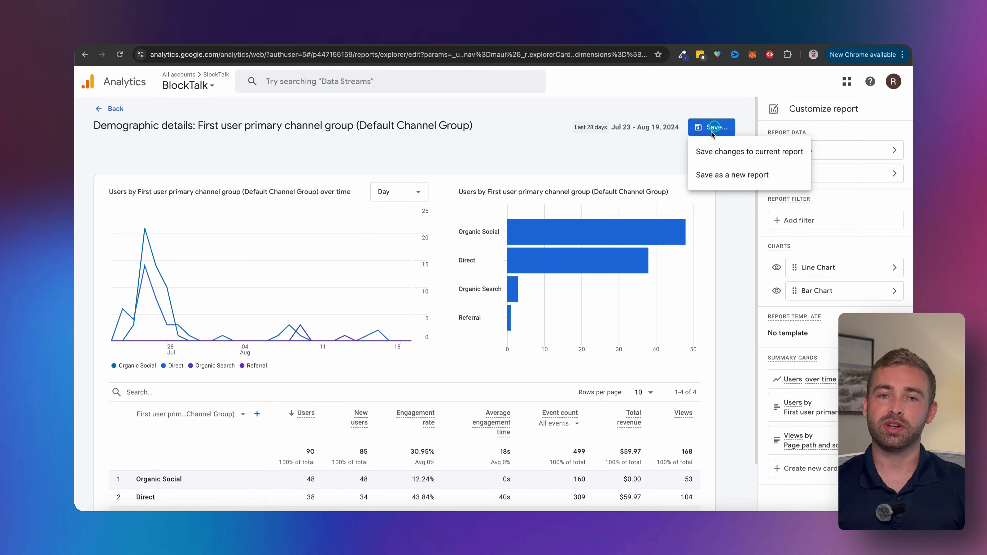
pyautogui.click(740, 175)
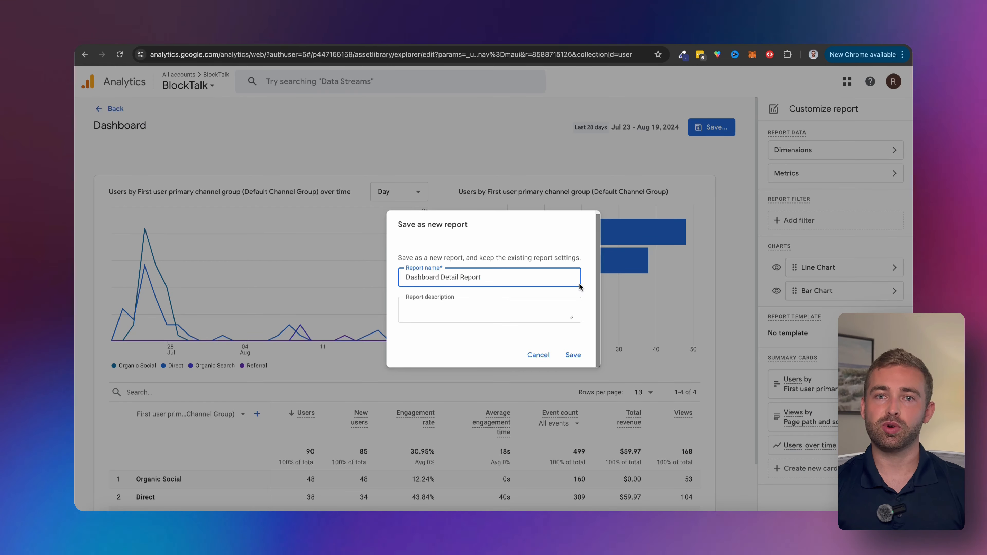
pyautogui.click(573, 354)
pyautogui.click(100, 111)
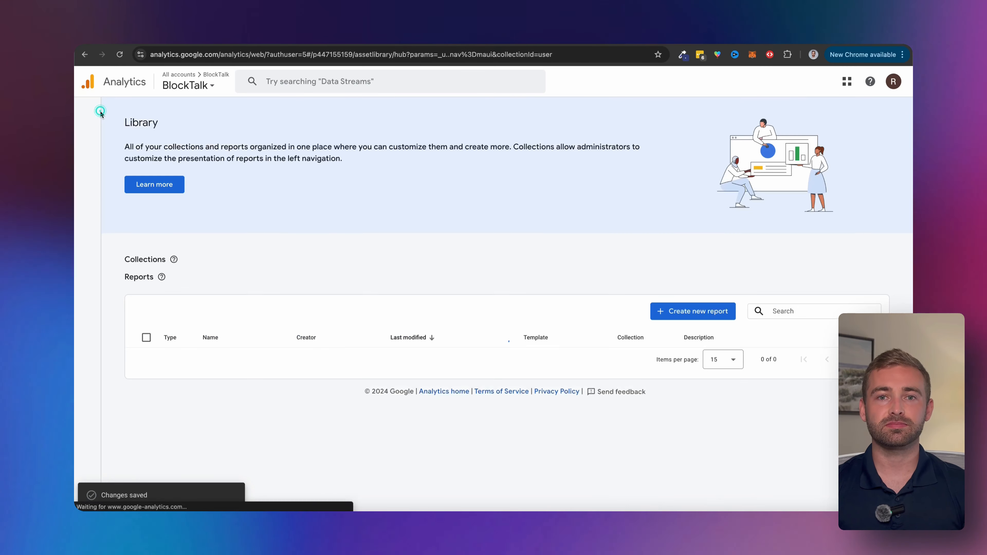
# - Add Dashboard Detail Report to the Dashboard topic of the Dashboard collection, save to the current collection, and return to the Library
pyautogui.scroll(-2, 661, 264)
pyautogui.click(691, 226)
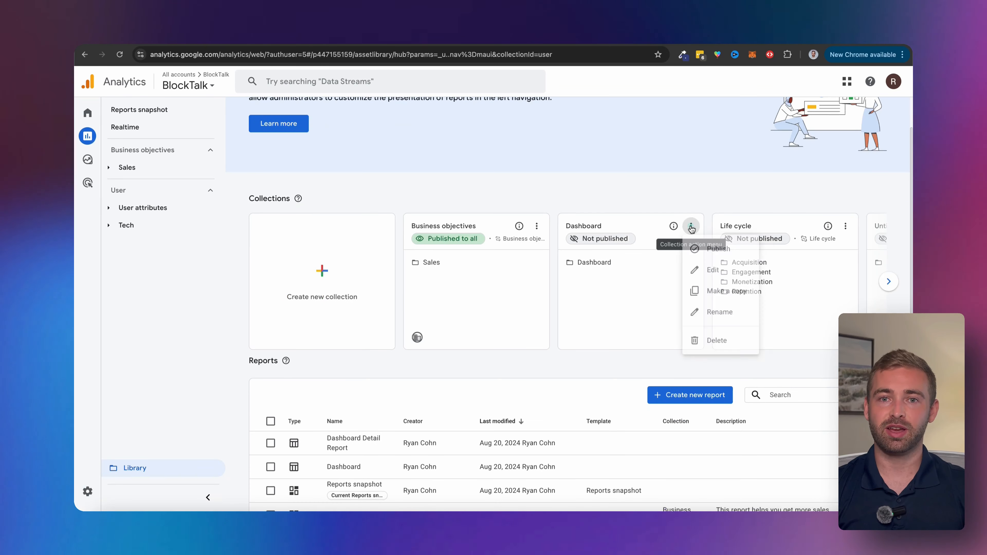
pyautogui.click(715, 274)
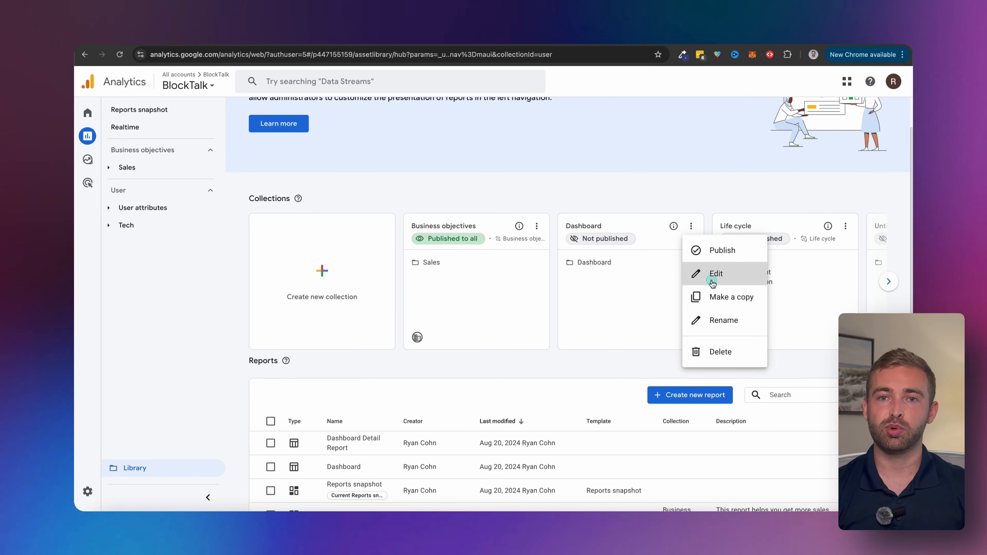
pyautogui.click(450, 184)
pyautogui.write('dash')
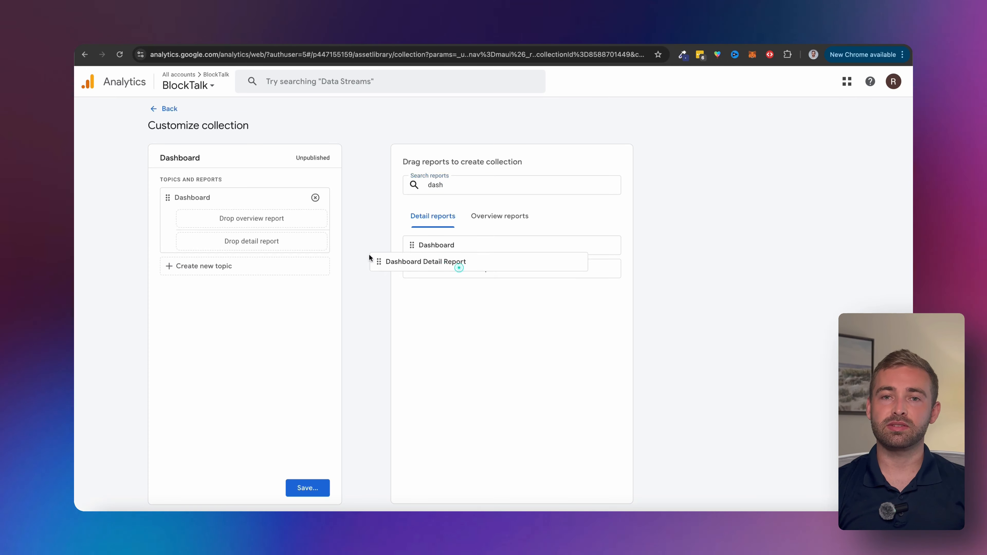
pyautogui.moveTo(369, 258); pyautogui.dragTo(225, 241)
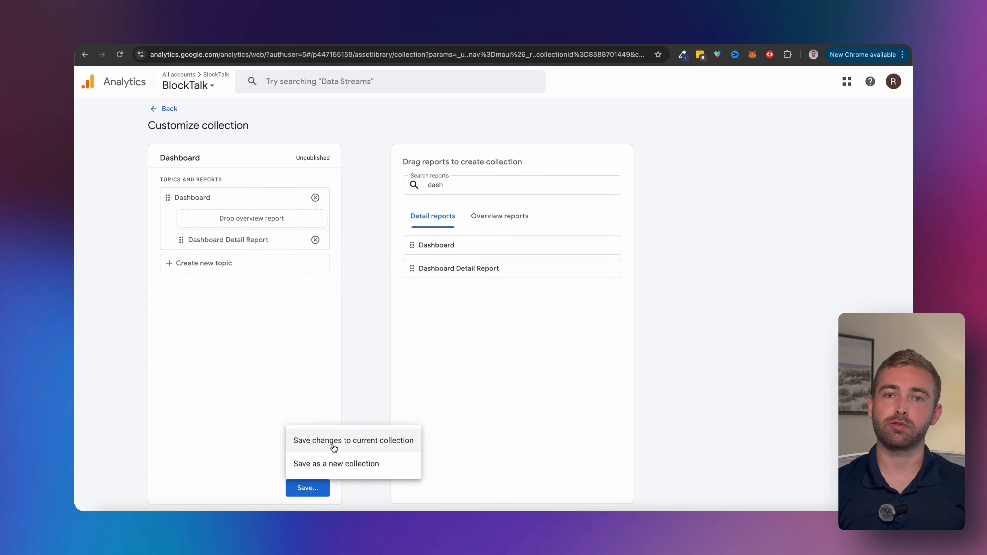
pyautogui.click(296, 442)
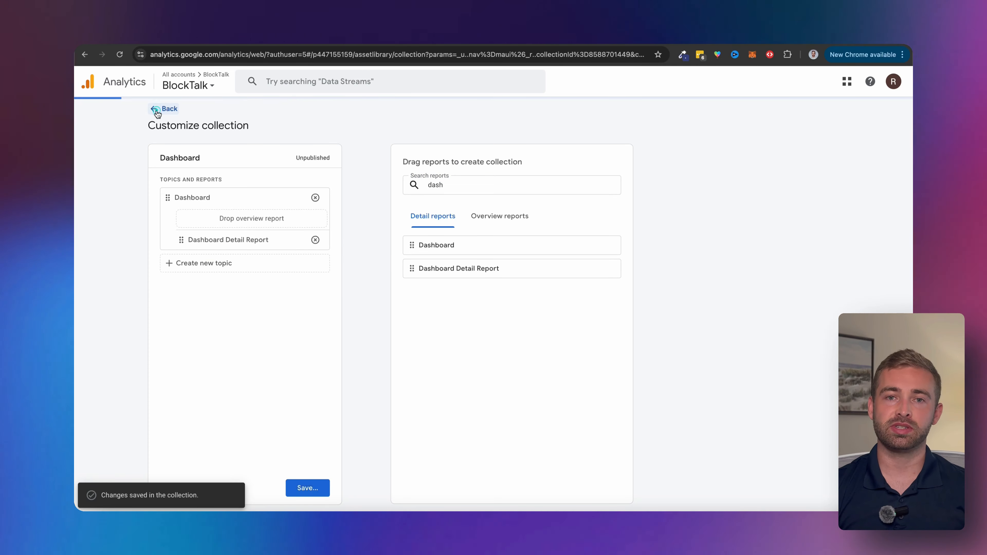
pyautogui.click(163, 109)
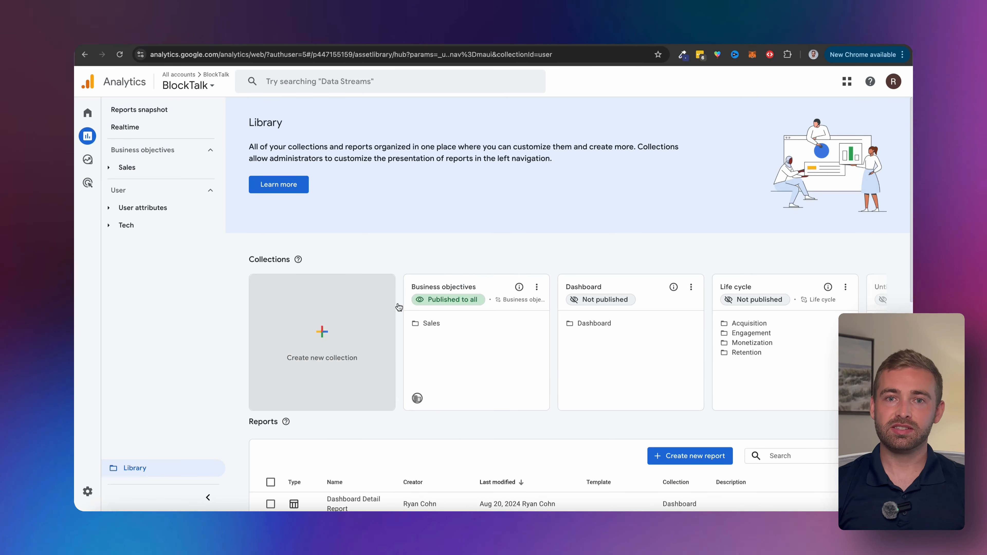
# - Create an overview report with the Dashboard summary cards for users by channel group, views by page path and screen class, and users over time
pyautogui.scroll(-2, 529, 394)
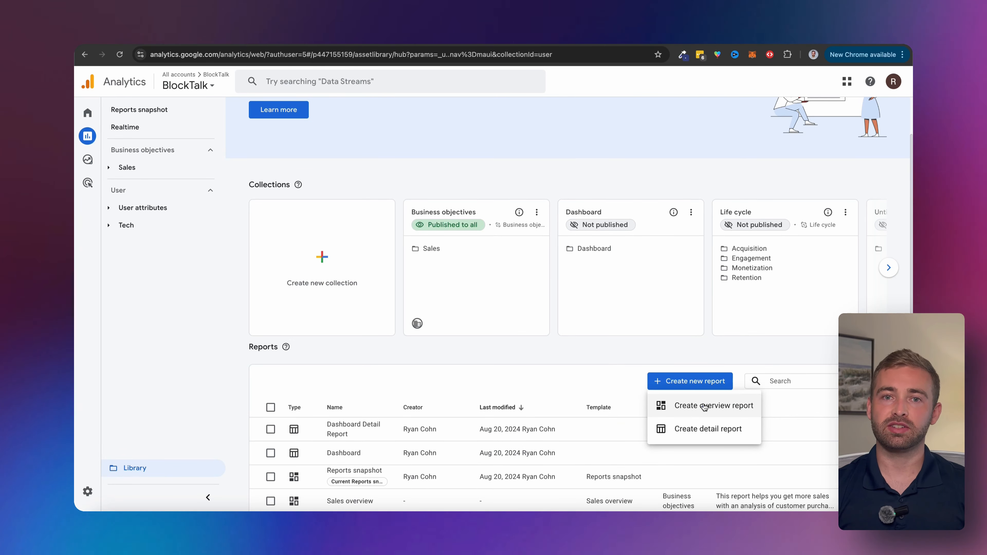
pyautogui.click(699, 406)
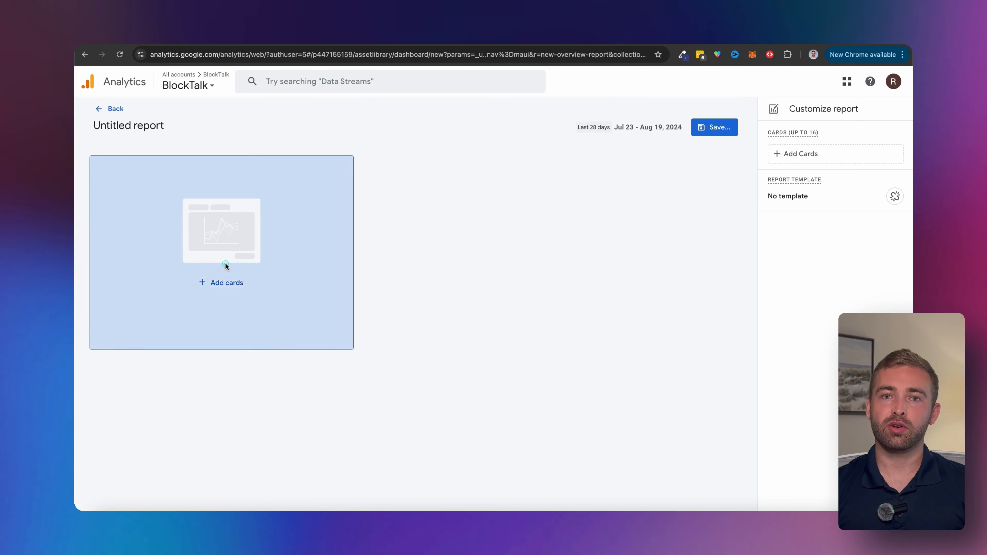
pyautogui.click(225, 266)
pyautogui.click(363, 109)
pyautogui.click(450, 82)
pyautogui.write('das')
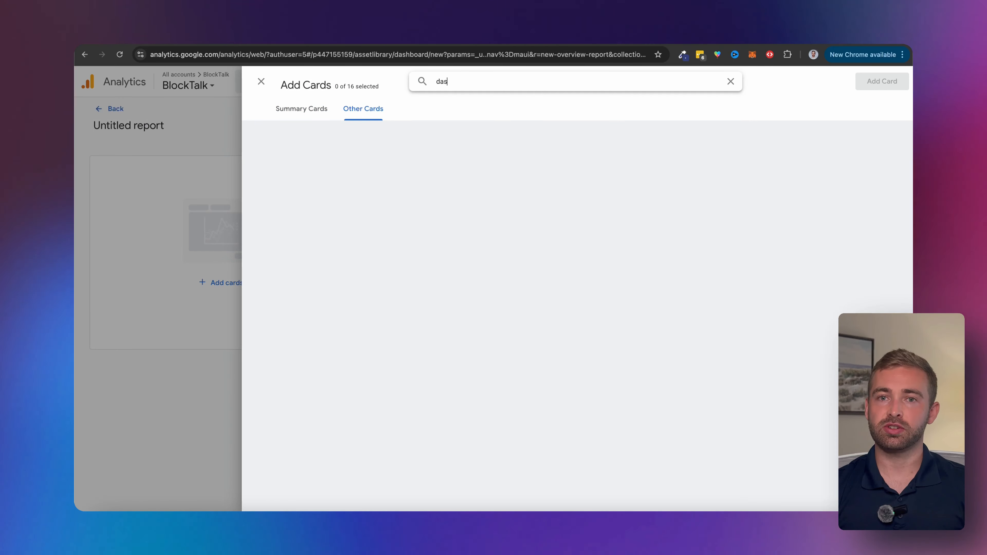
pyautogui.click(286, 110)
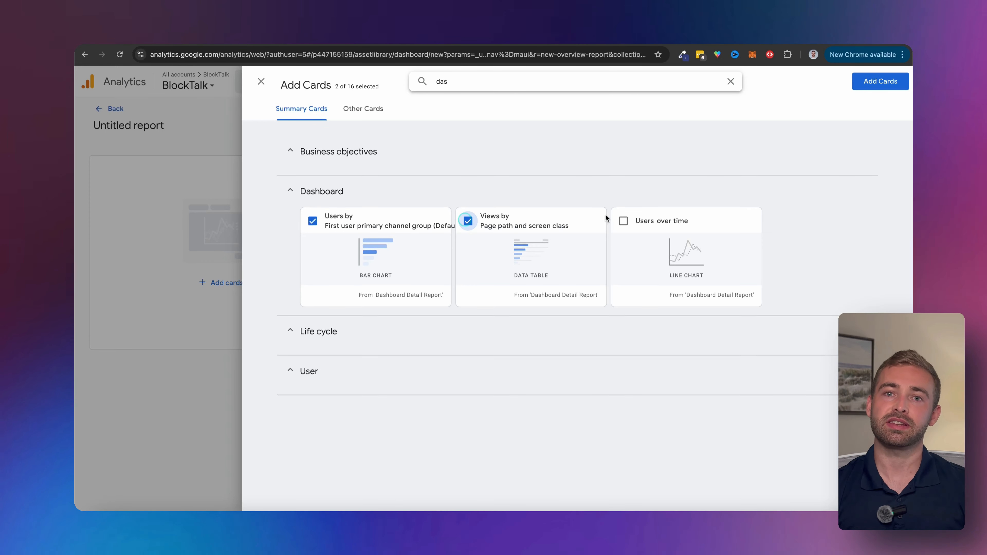
pyautogui.click(880, 83)
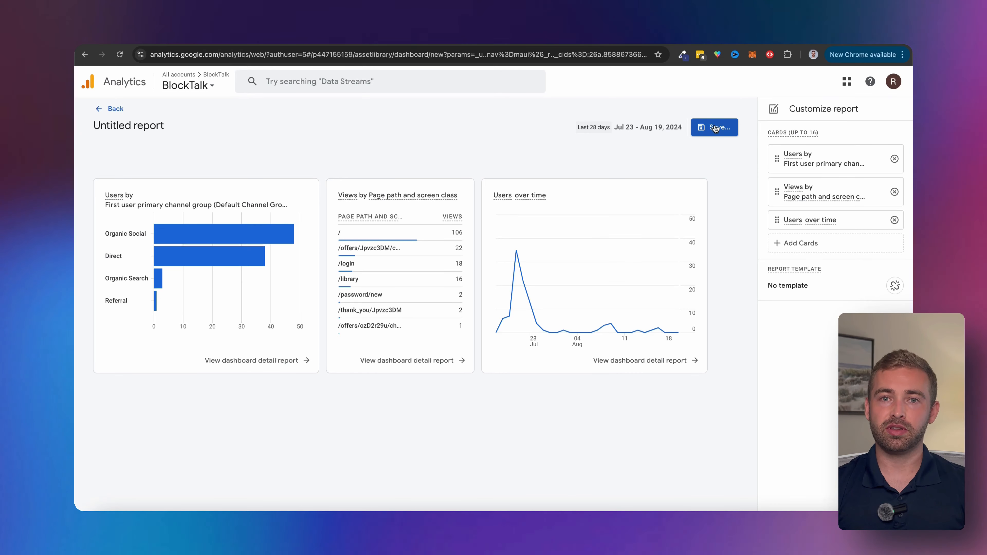
# - Save the overview report as "Dashboard Overview Report" and return to the Library
pyautogui.click(730, 127)
pyautogui.write('Dashboard Overview Report')
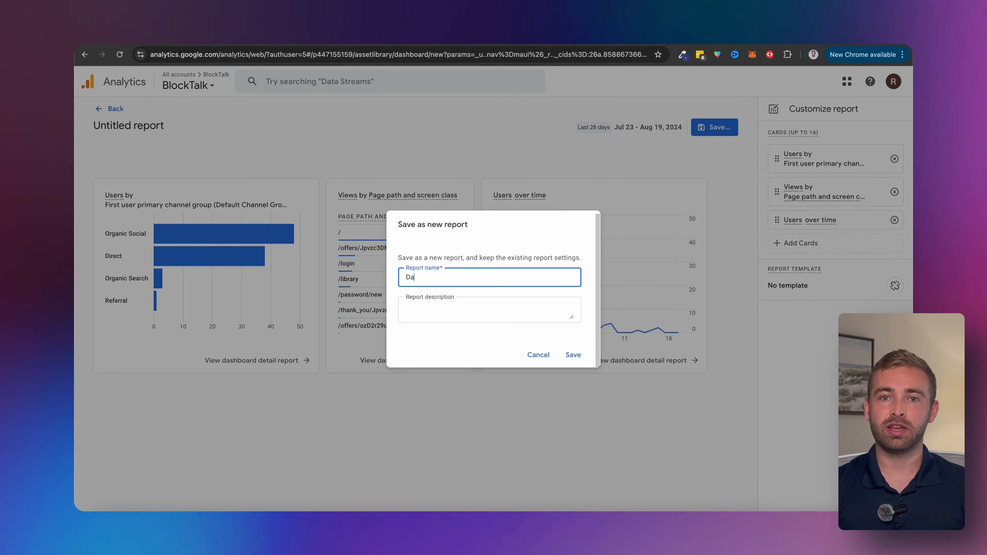
pyautogui.click(581, 356)
pyautogui.click(99, 107)
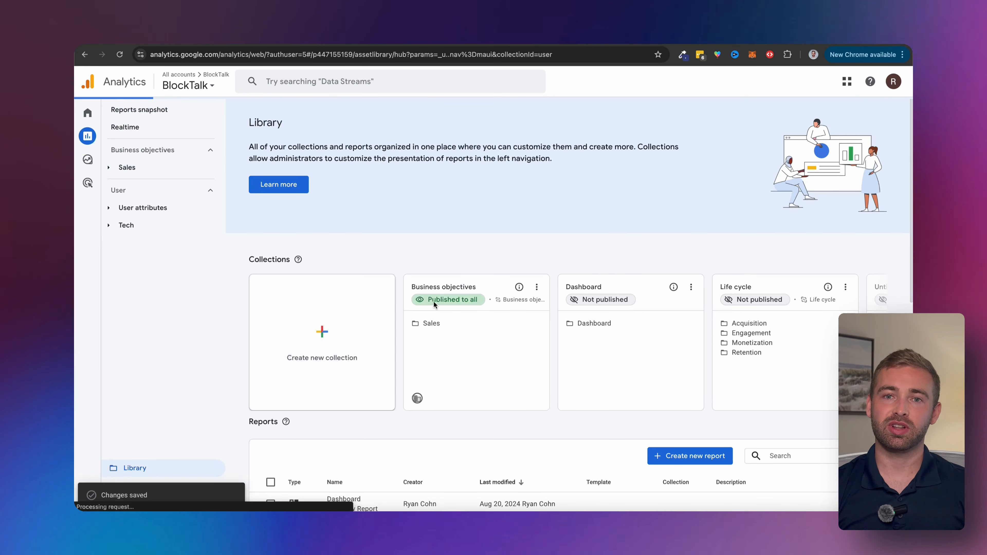
# - Add Dashboard Overview Report to the Dashboard topic of the Dashboard collection and save the changes to the current collection
pyautogui.click(689, 287)
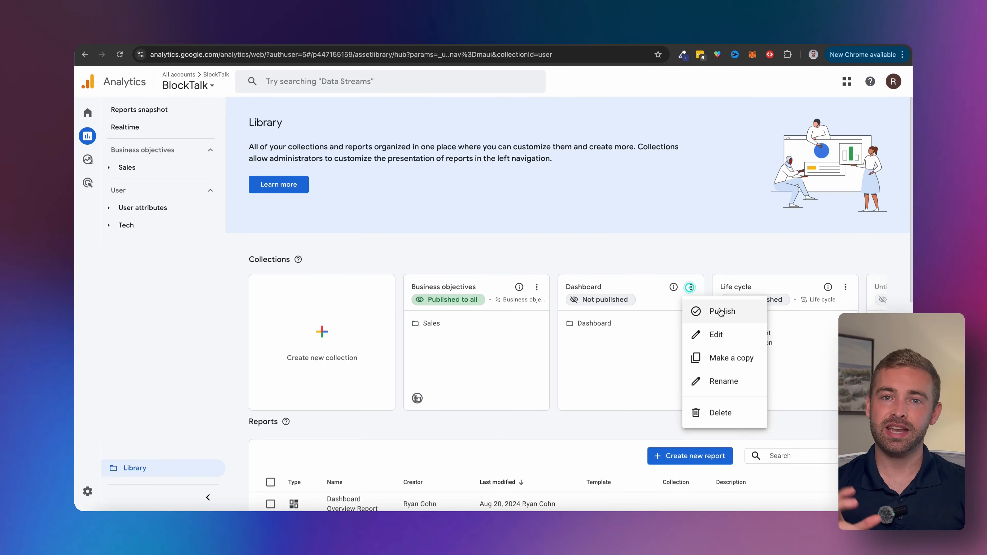
pyautogui.click(716, 334)
pyautogui.click(495, 218)
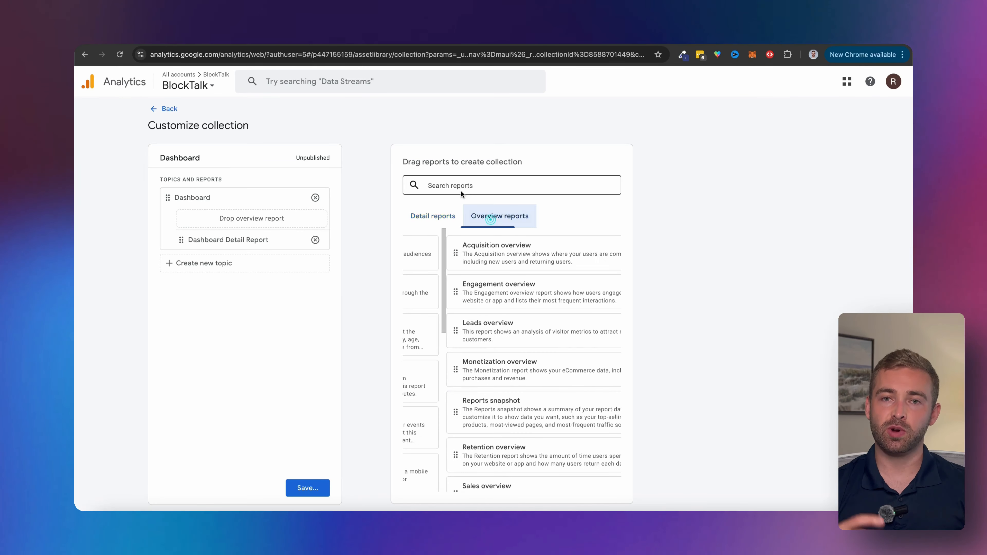
pyautogui.click(459, 184)
pyautogui.write('das')
pyautogui.moveTo(454, 245); pyautogui.dragTo(288, 224)
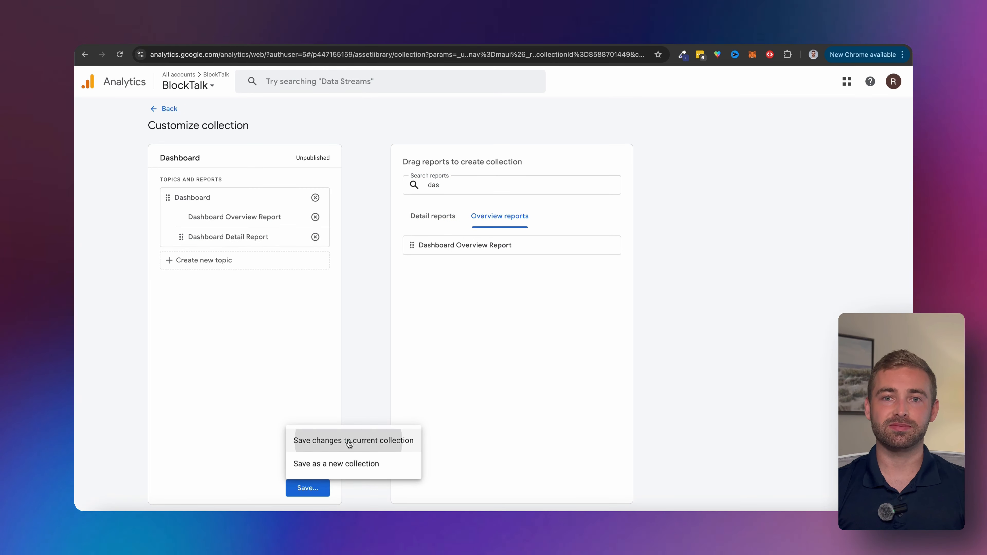
pyautogui.click(349, 442)
# - Publish the Dashboard collection and open its Dashboard Overview Report
pyautogui.click(692, 288)
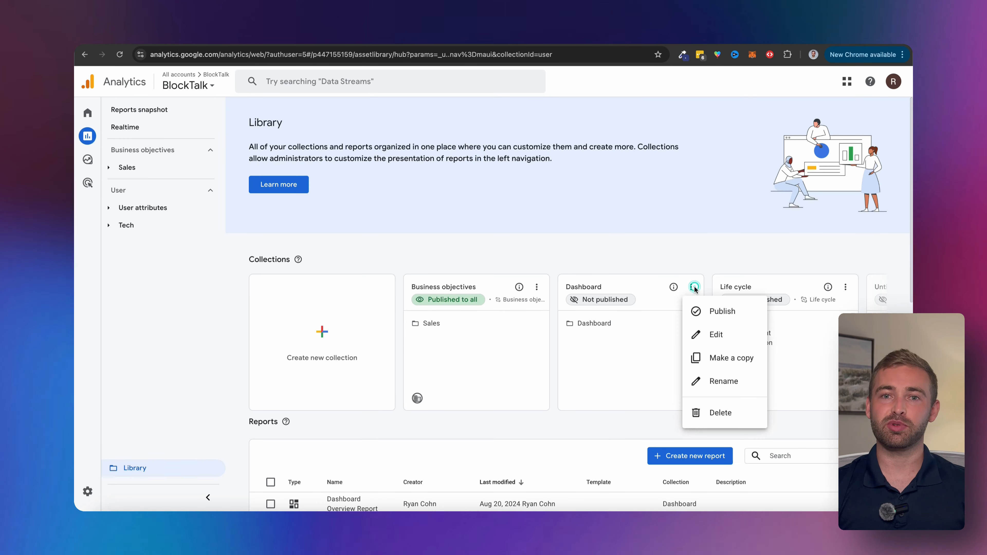
pyautogui.click(706, 313)
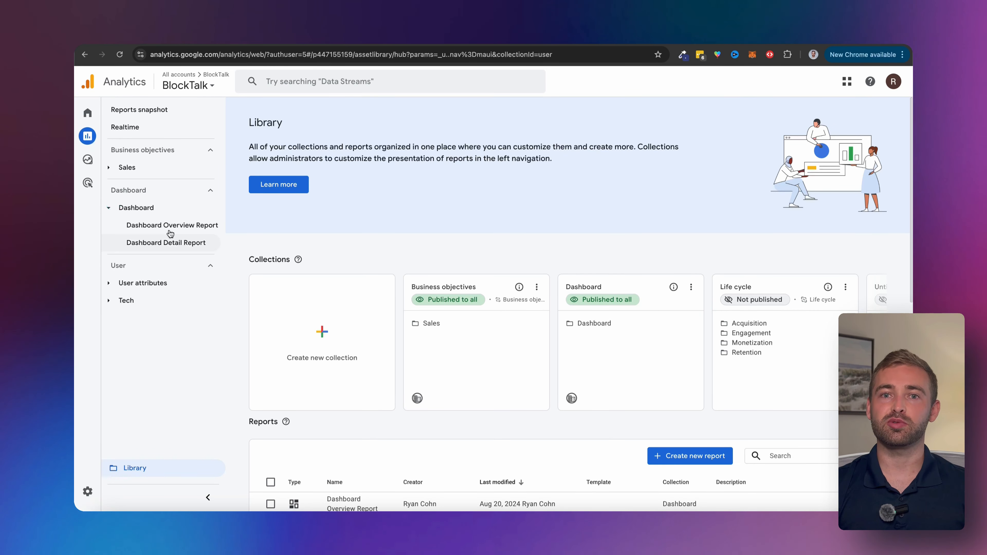
pyautogui.click(168, 229)
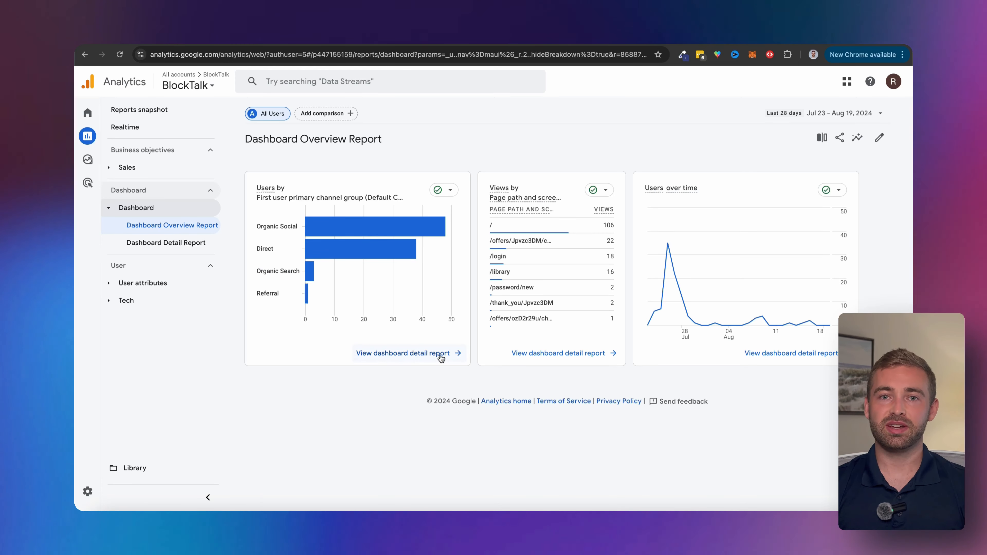
# - View the Dashboard Detail Report from the Users over time card and switch its table dimension to Page path and screen class
pyautogui.click(786, 360)
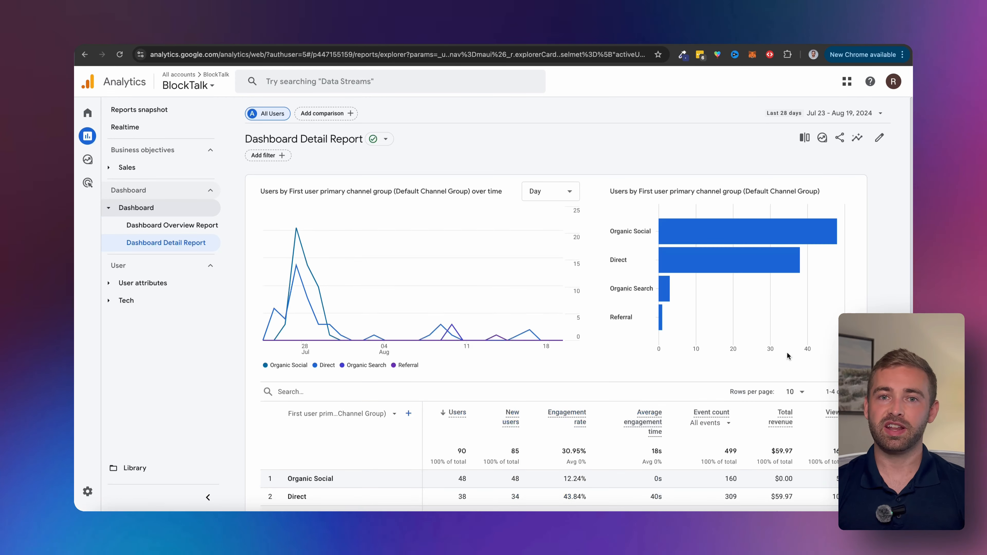
pyautogui.scroll(-3, 474, 358)
pyautogui.click(371, 338)
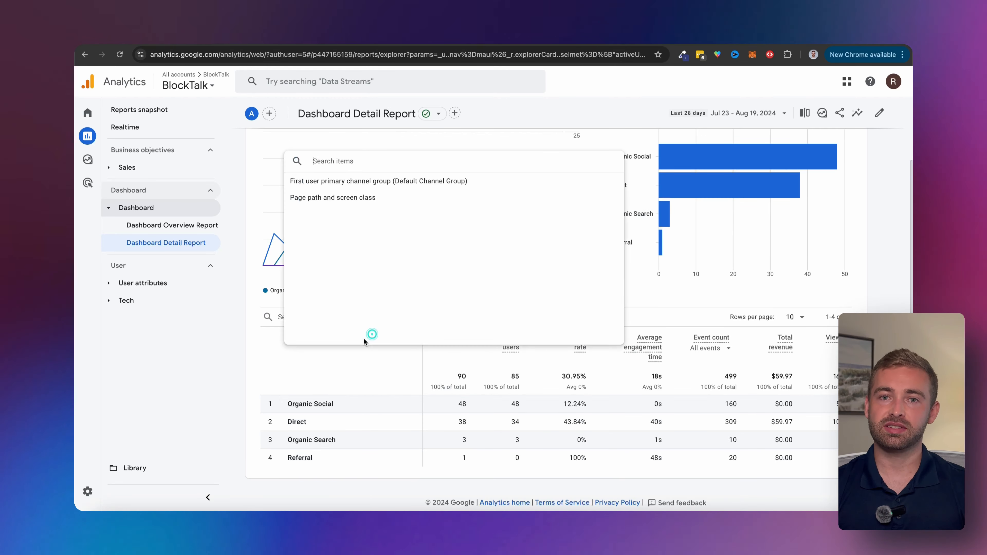
pyautogui.click(332, 198)
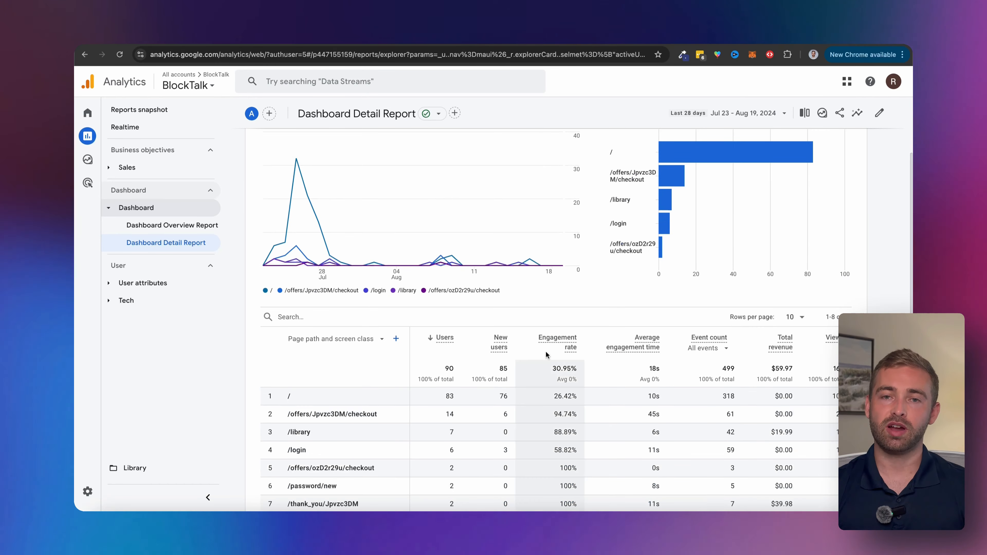